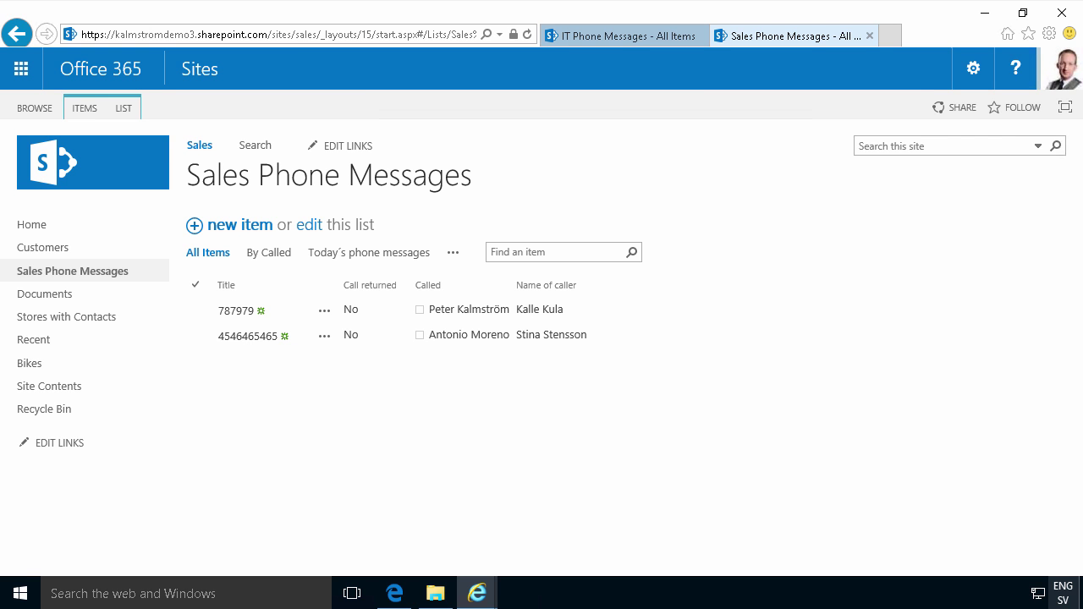
Step: Review the phone messages in the Sales and IT Phone Messages lists
click(542, 313)
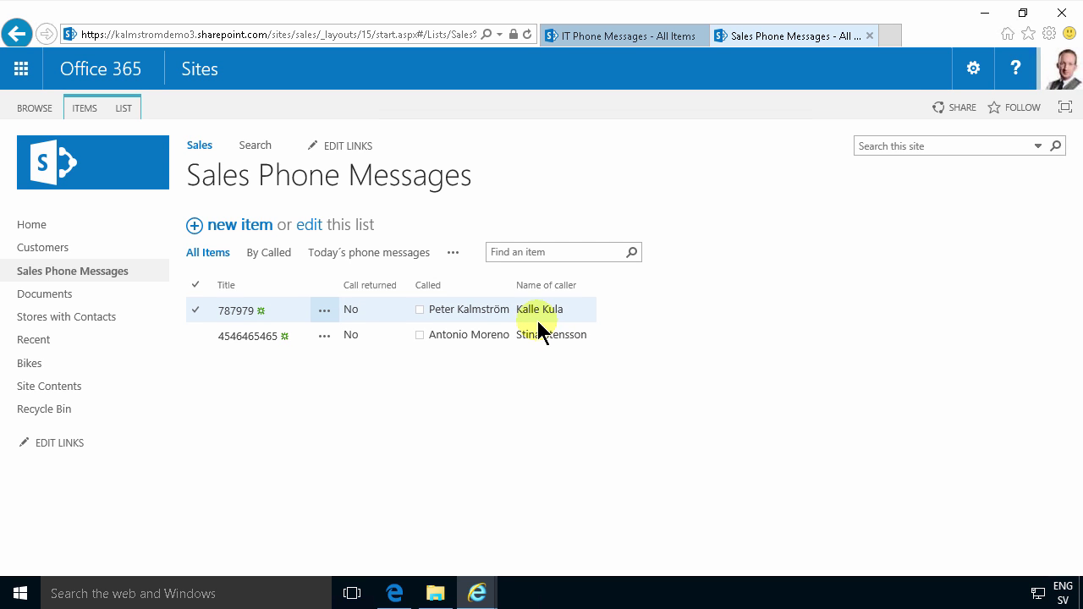
click(541, 333)
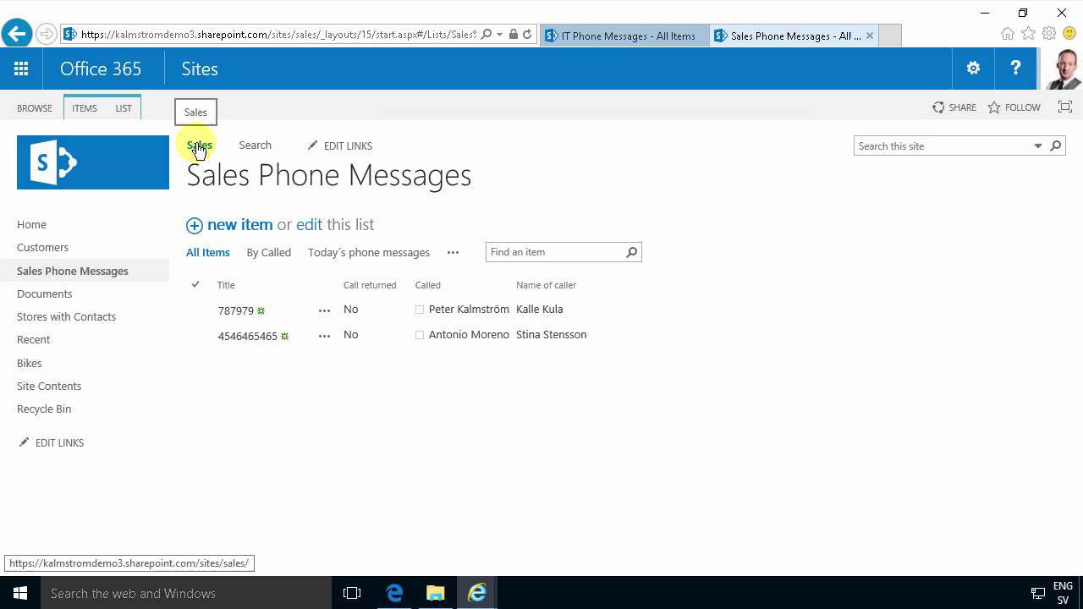
click(626, 42)
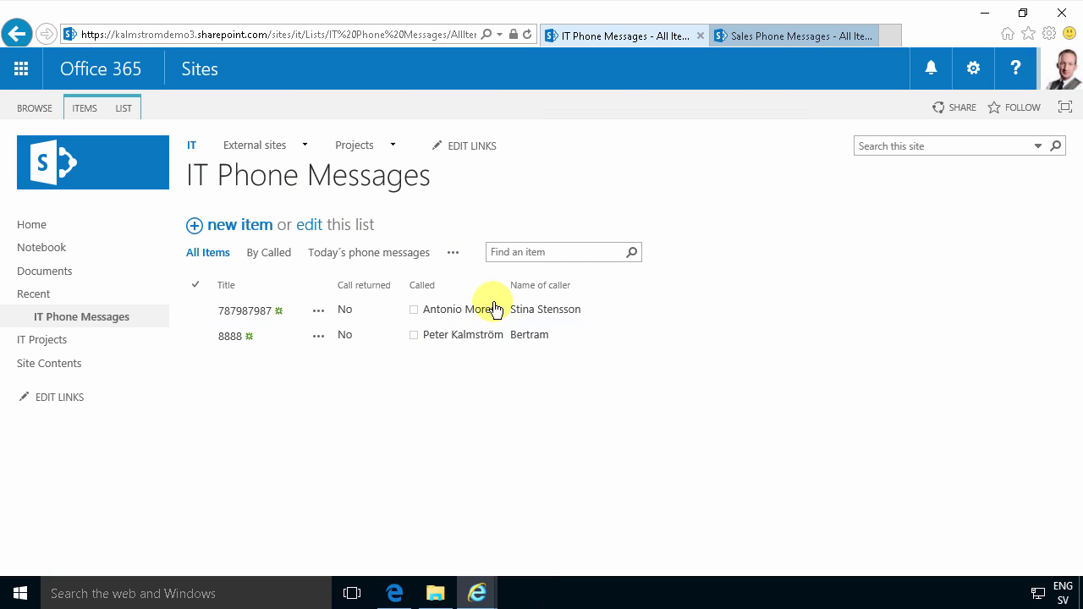
click(771, 36)
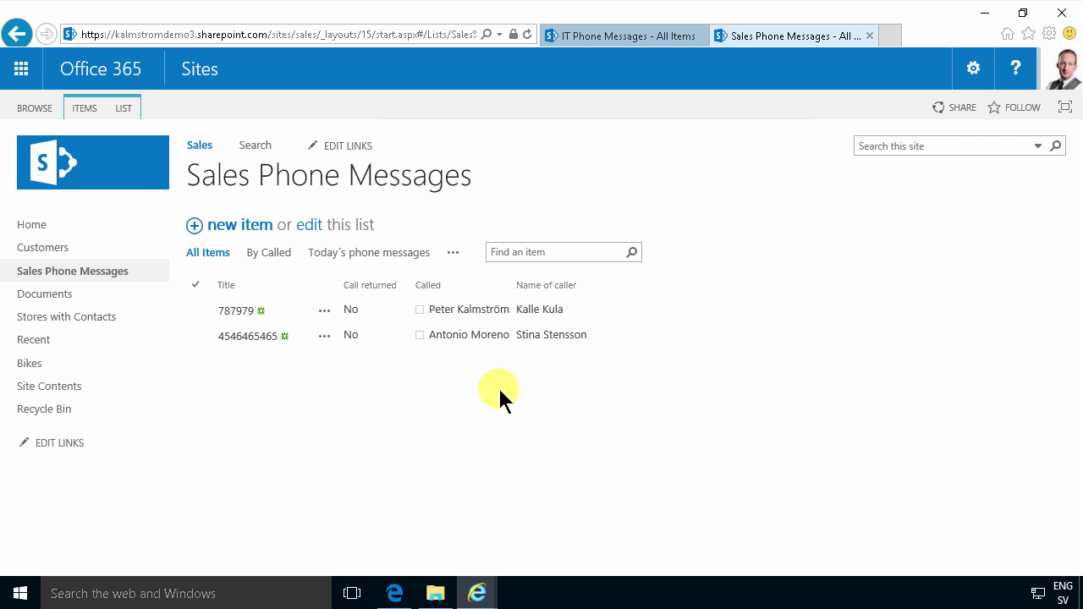
Step: Edit the team site home page, removing Get started and switching to One column with sidebar
click(200, 69)
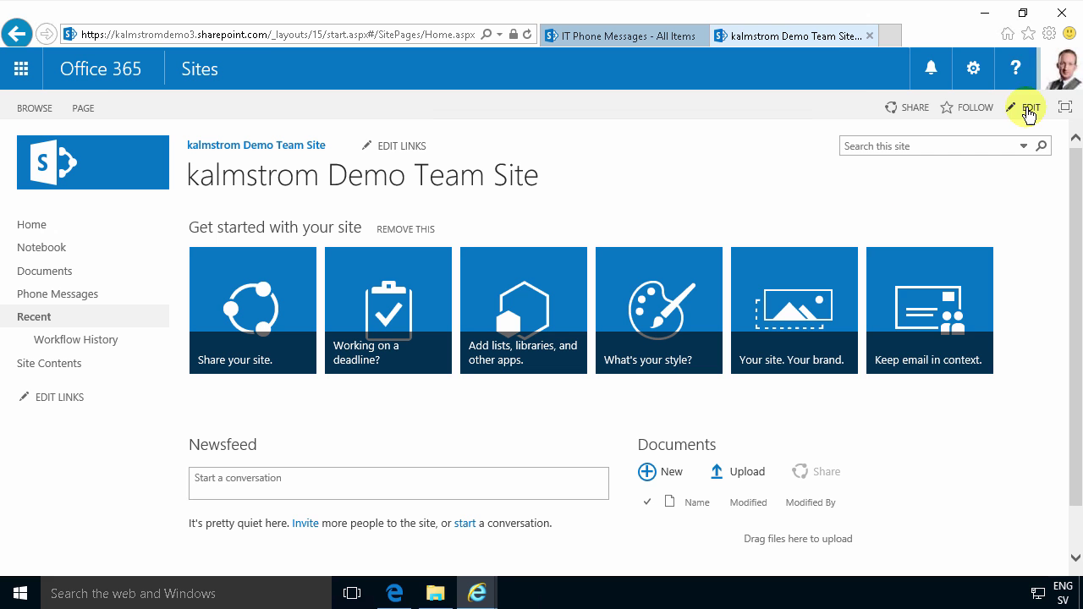
click(1029, 113)
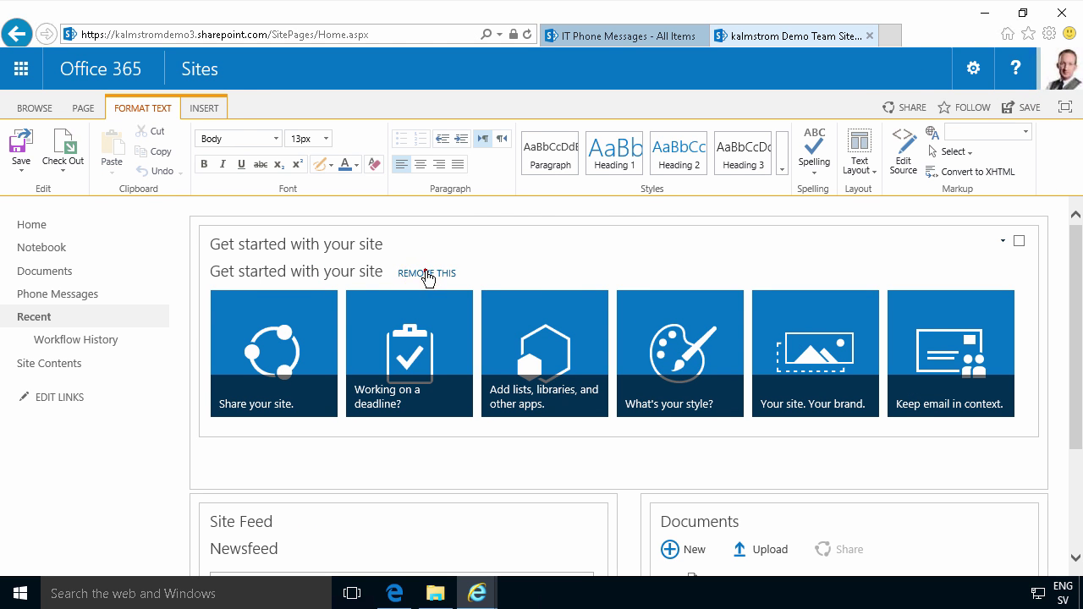
click(426, 273)
click(601, 358)
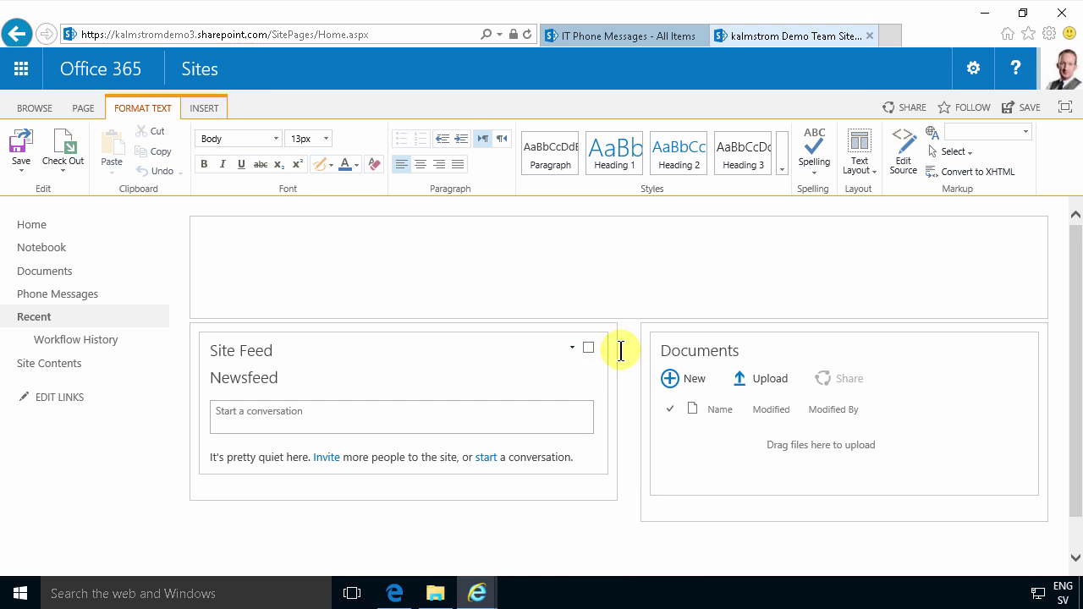
click(861, 145)
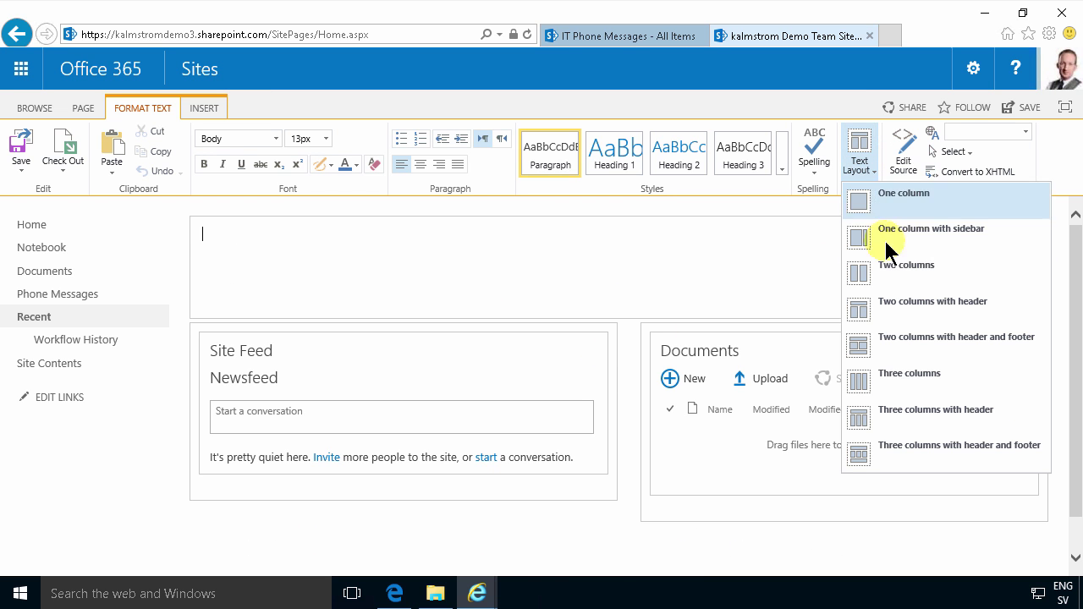
click(928, 234)
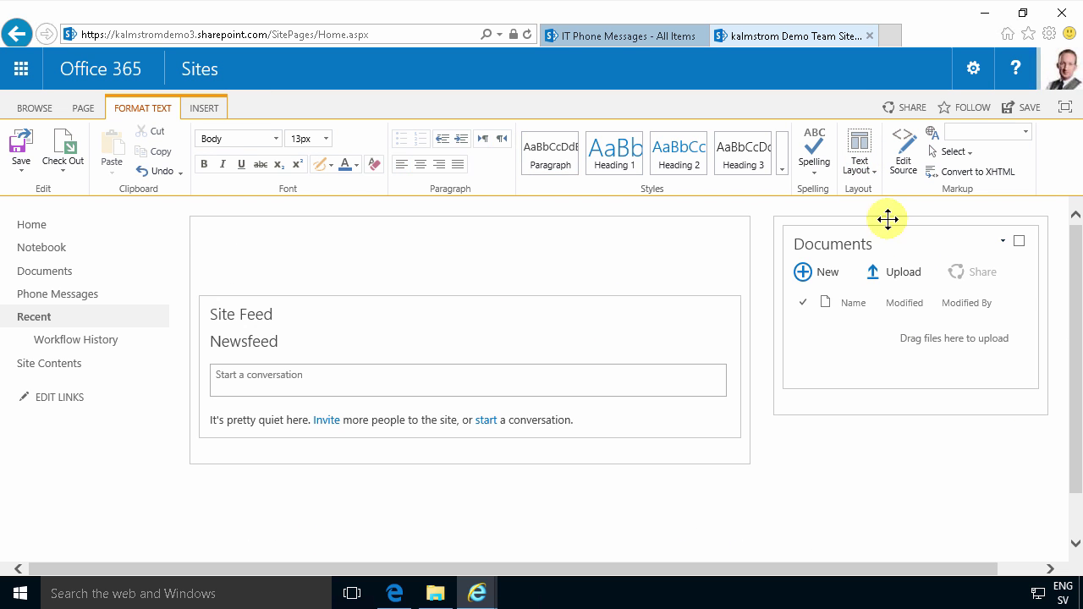
Step: Delete the Documents web part and place the cursor in the empty sidebar zone
click(1003, 241)
click(981, 292)
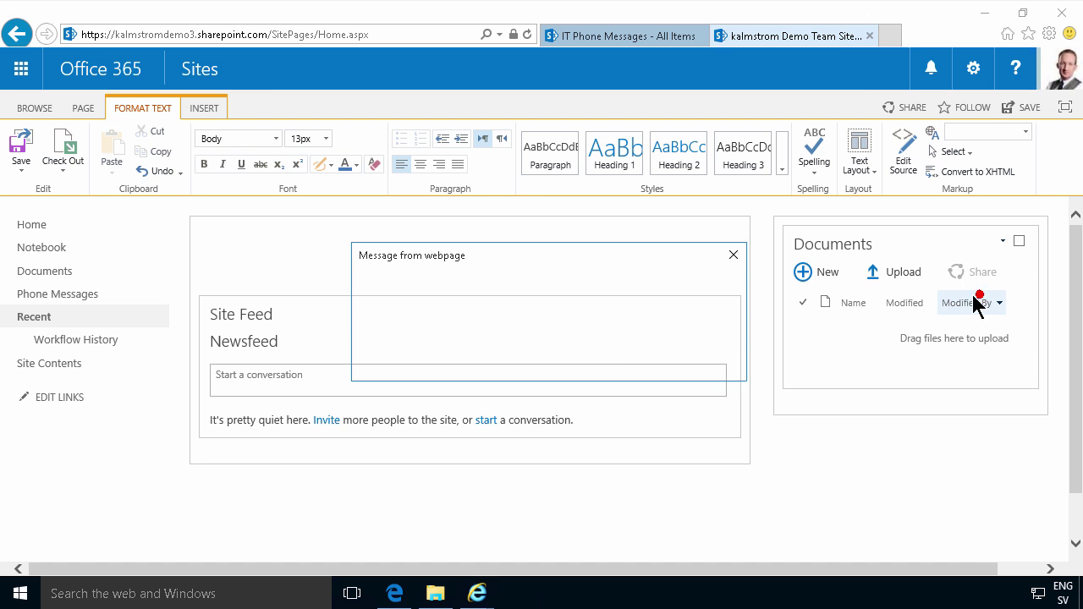
click(623, 369)
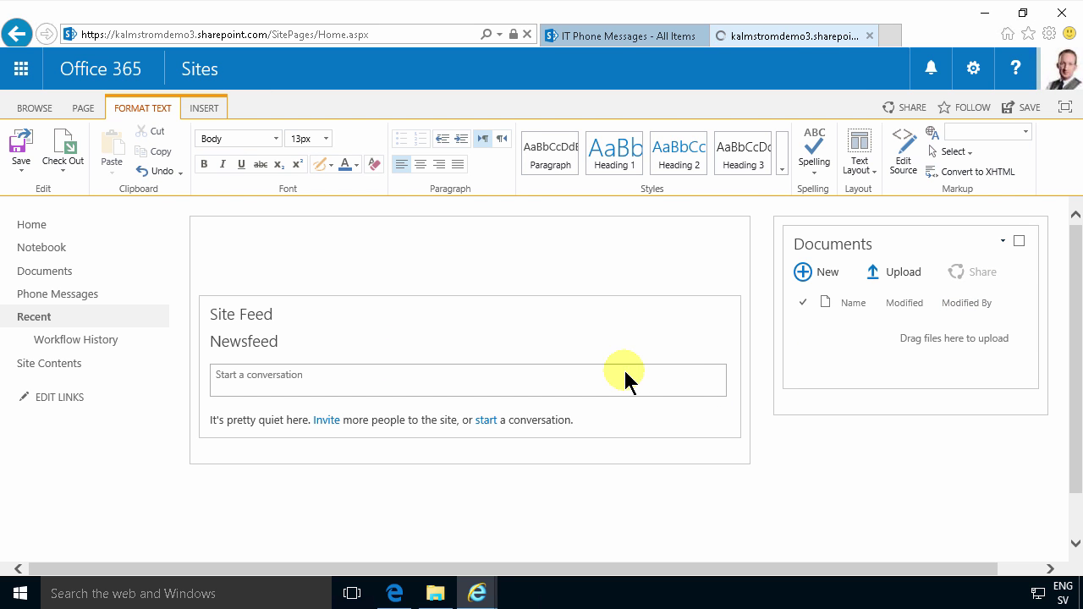
click(831, 234)
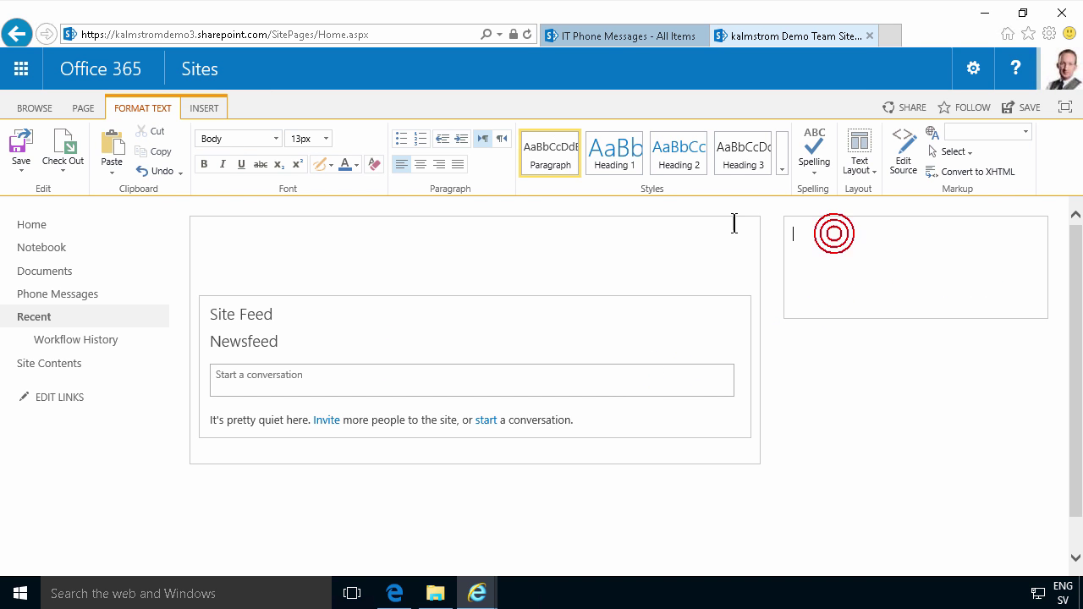
Step: Insert a Content Search web part from the Content Rollup category into the sidebar
click(204, 109)
click(271, 150)
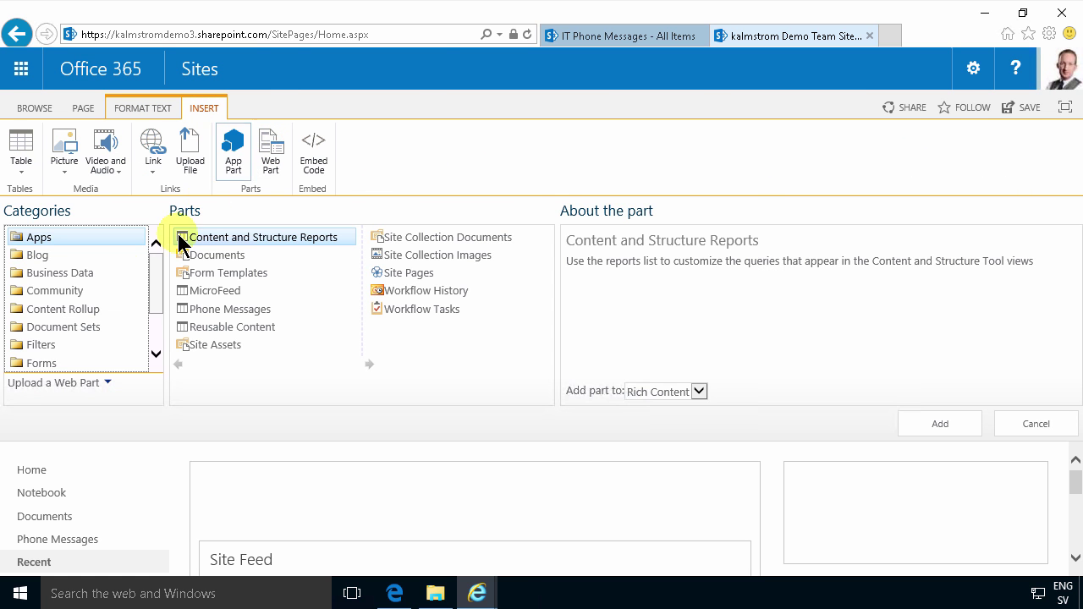
click(71, 308)
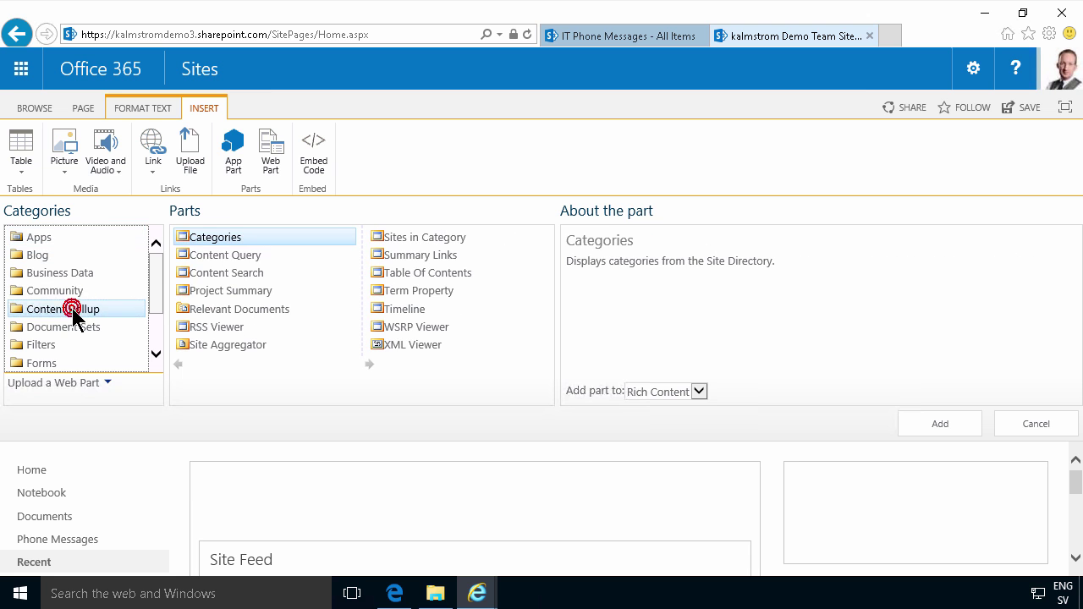
click(215, 277)
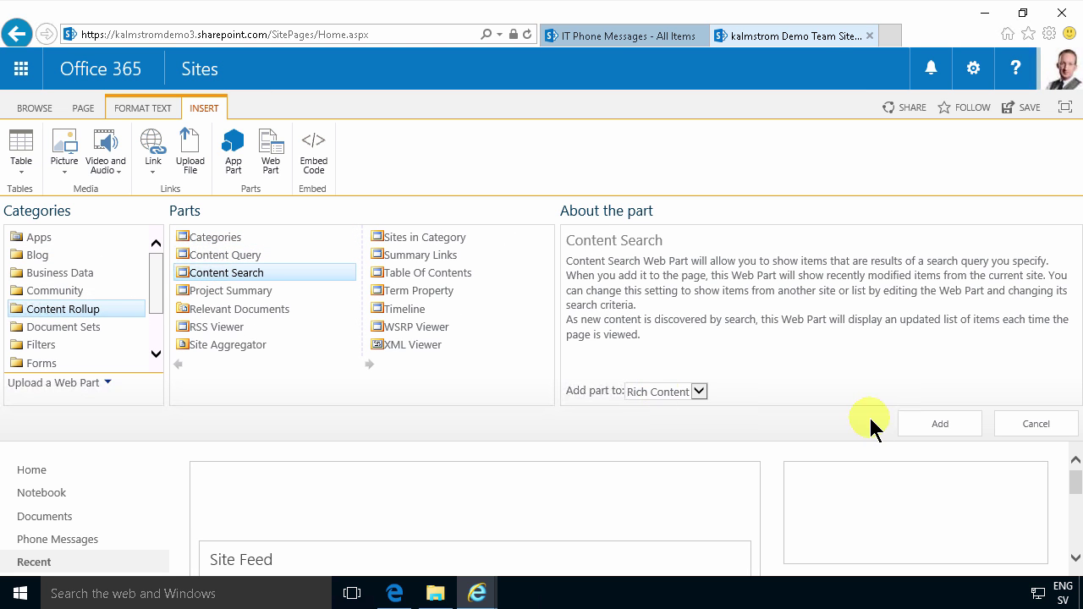
click(937, 427)
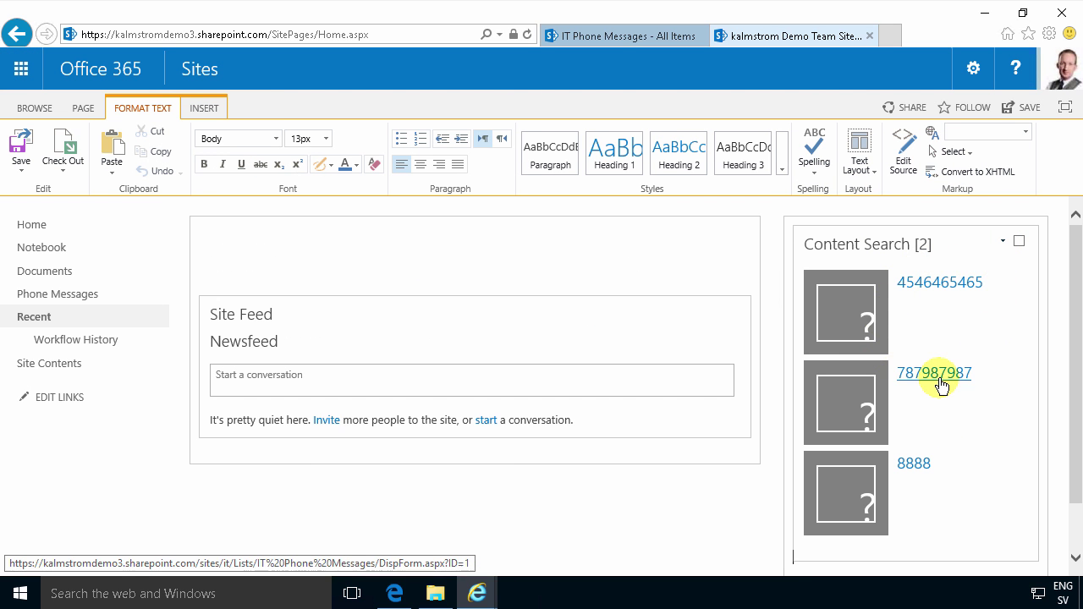
Step: Set the Content Search part to 50 items, List with Paging control and Two lines item template
click(1002, 243)
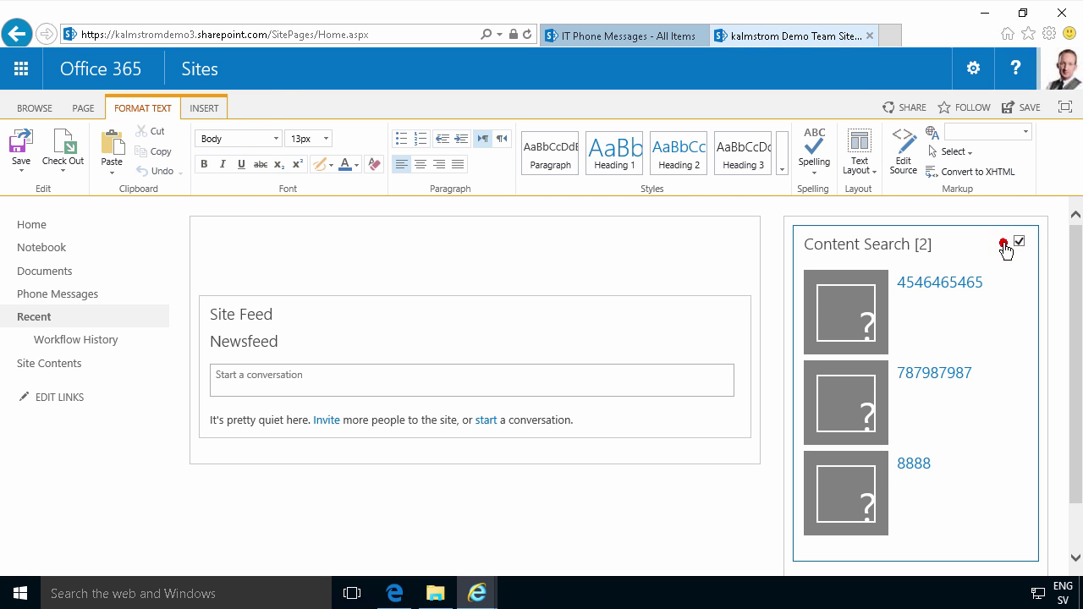
click(976, 350)
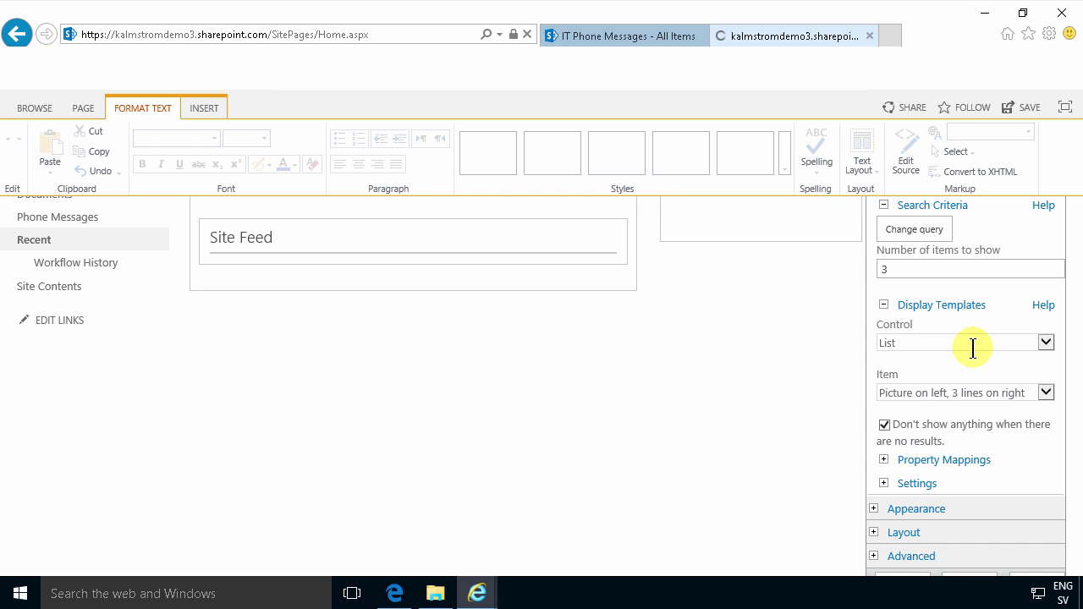
click(904, 345)
double_click(904, 346)
text(50)
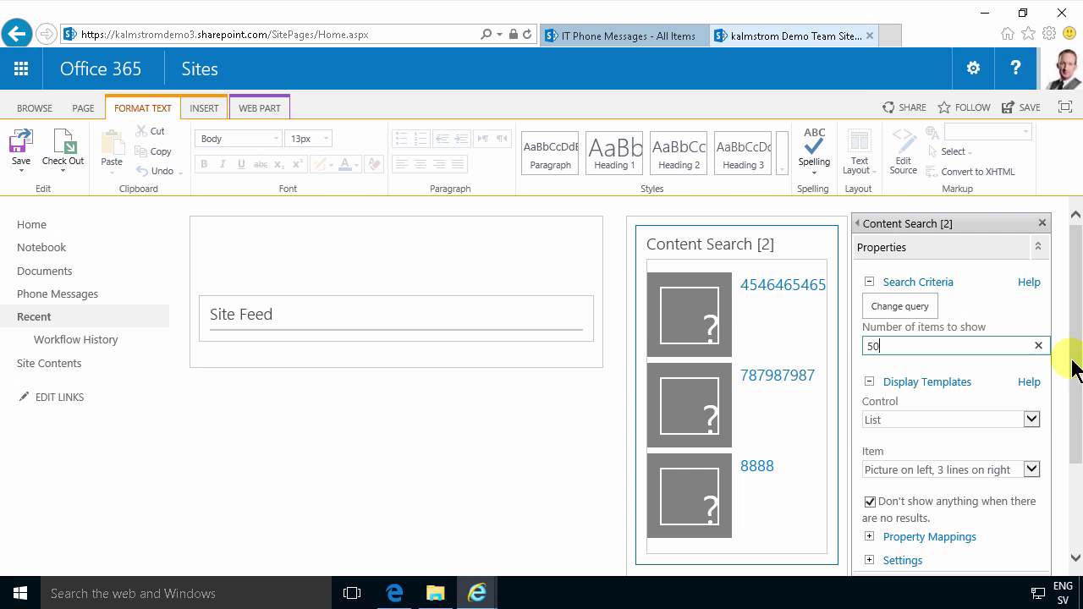
click(1030, 420)
click(967, 430)
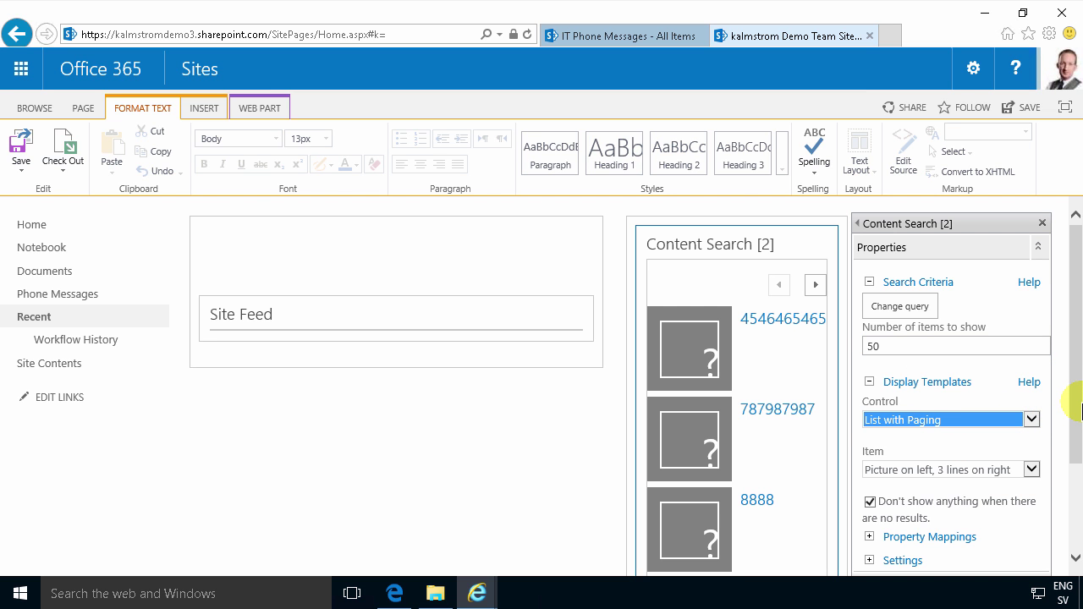
click(1031, 469)
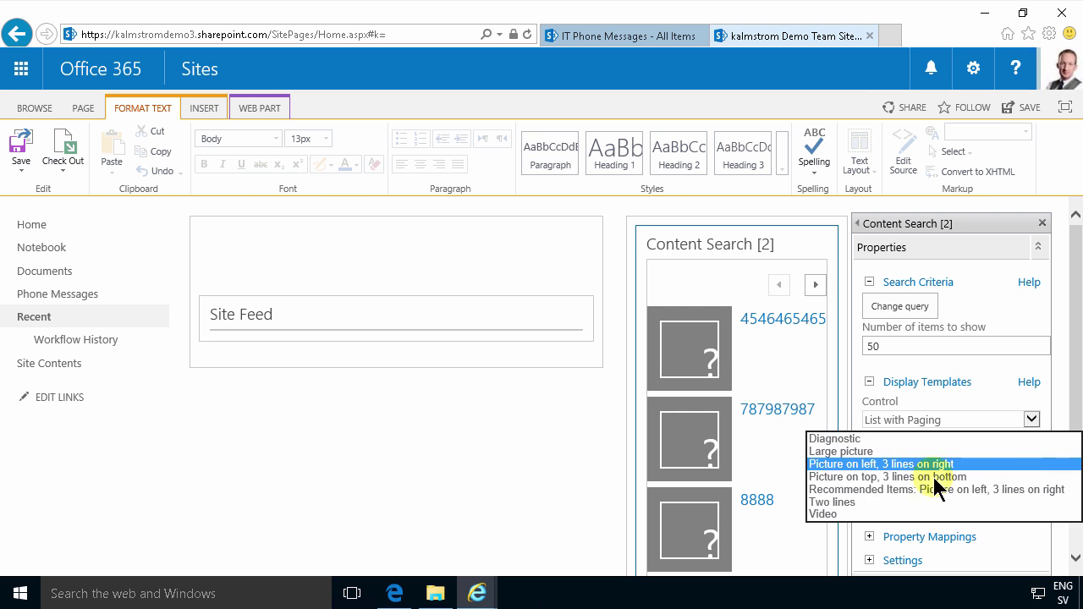
click(860, 506)
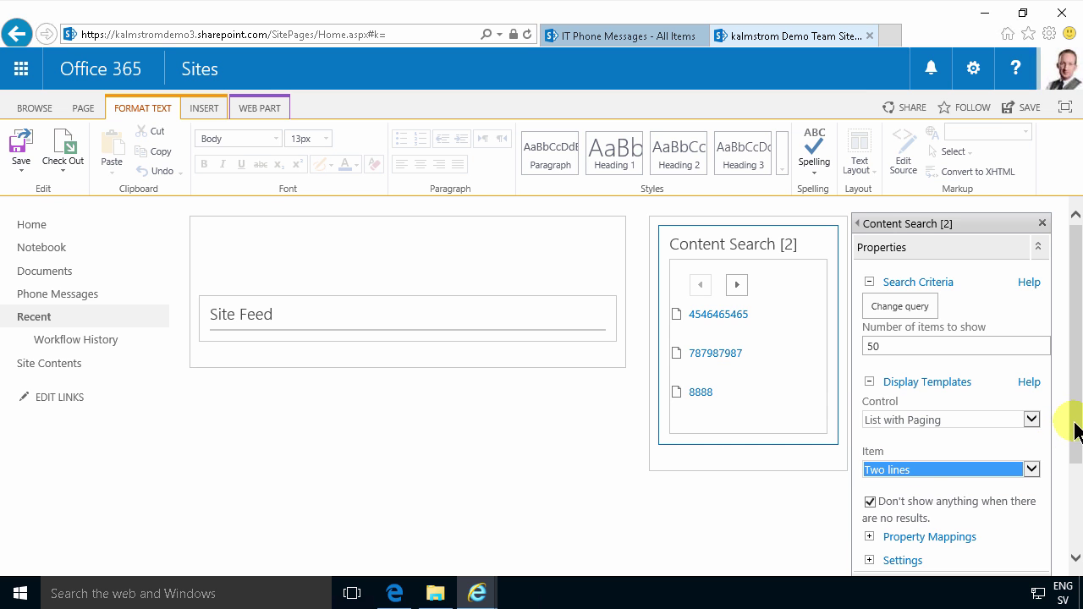
drag(1078, 427, 1059, 500)
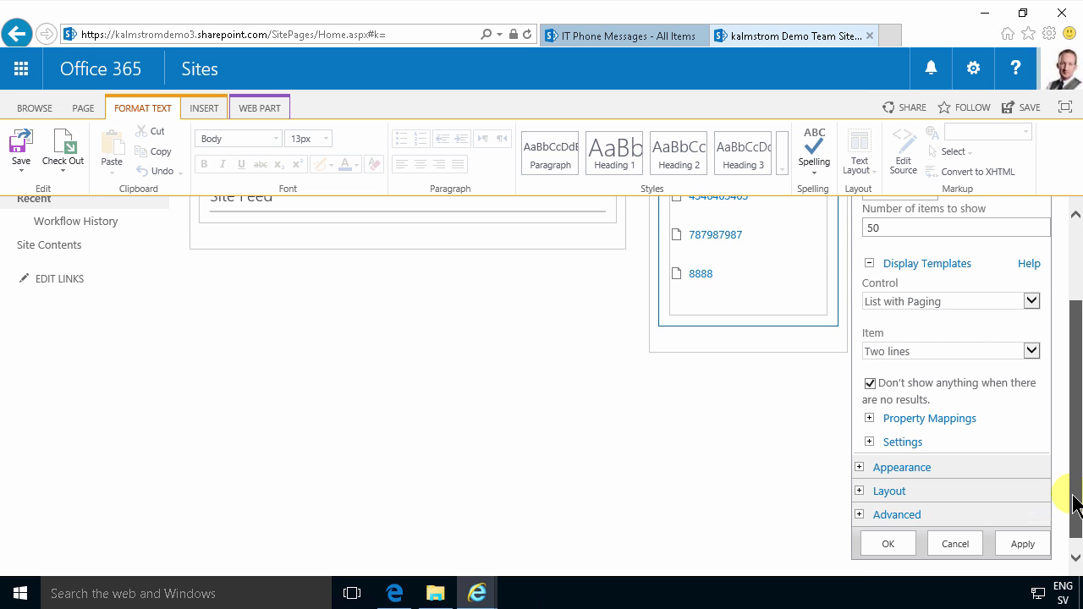
Step: Retitle the search part 'My phone calls' and set its chrome type to Title and Border
click(859, 468)
triple_click(846, 522)
text(My phone calls)
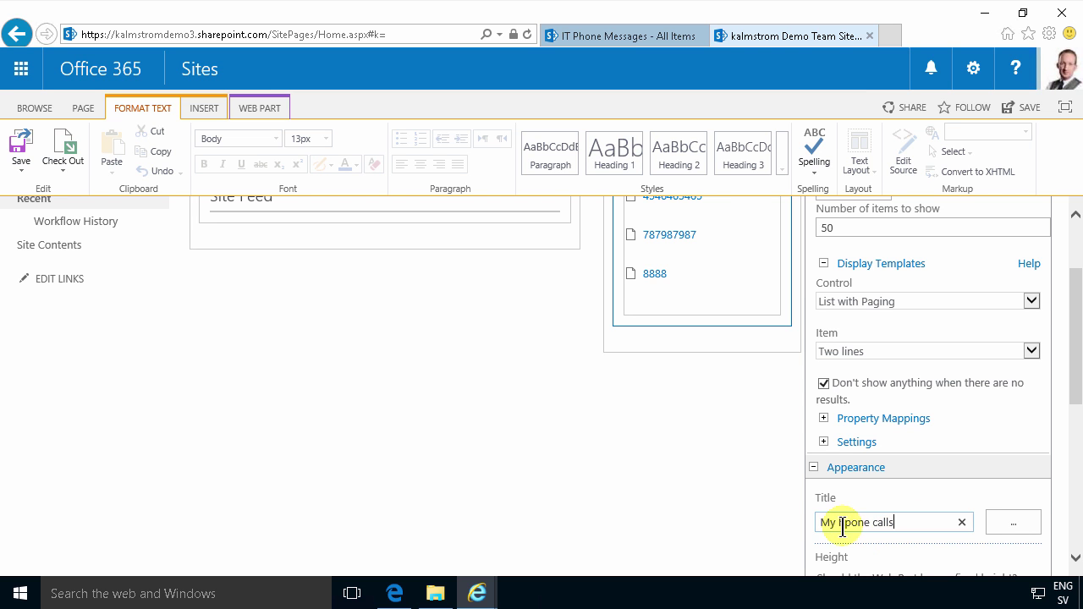
double_click(848, 523)
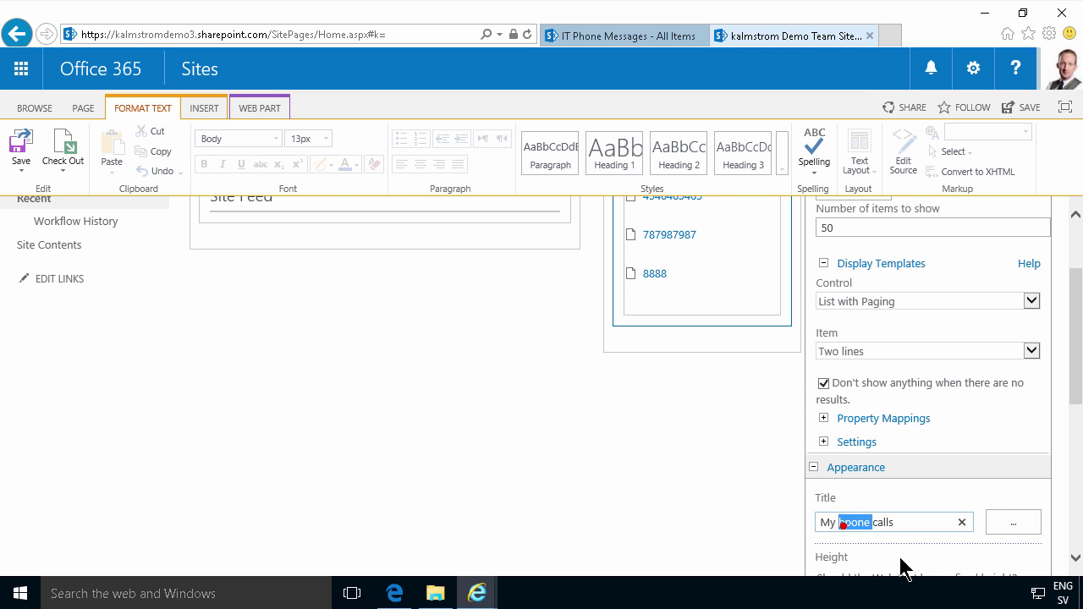
text(phone)
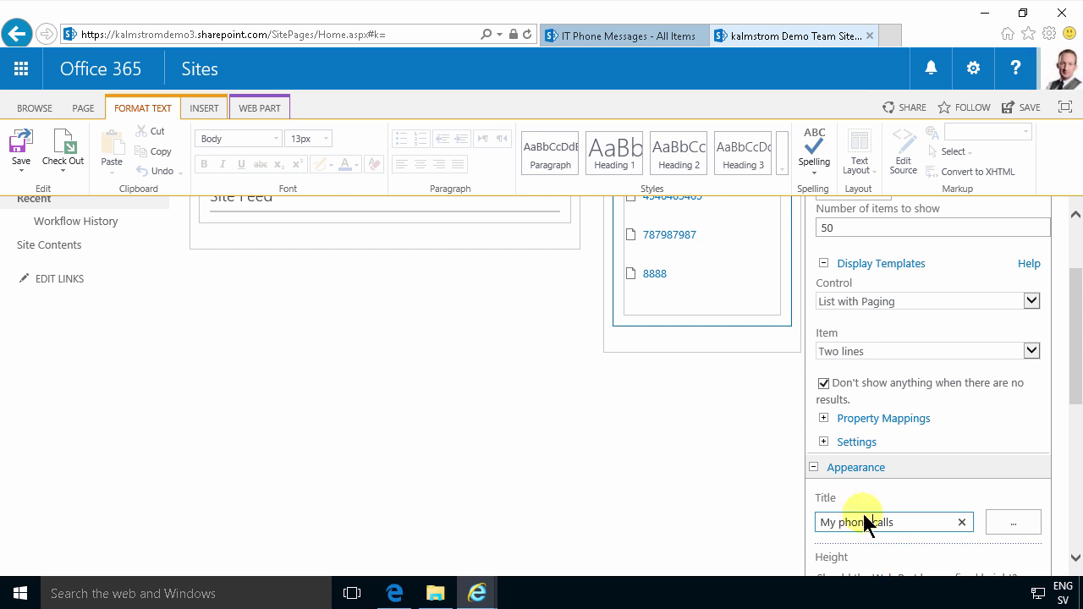
click(1077, 414)
drag(1076, 415, 1071, 524)
click(906, 530)
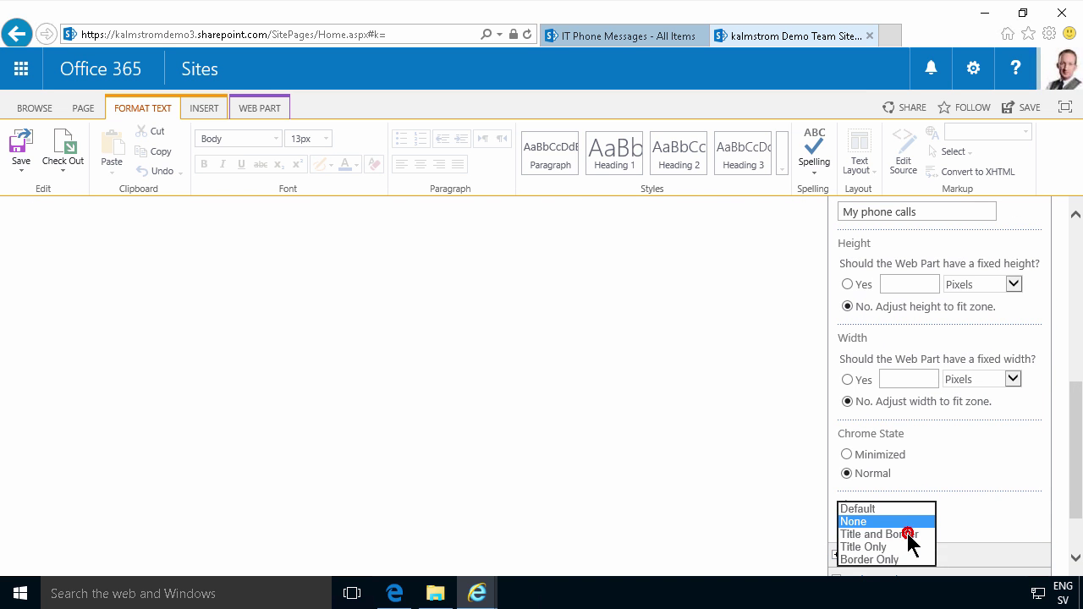
click(883, 538)
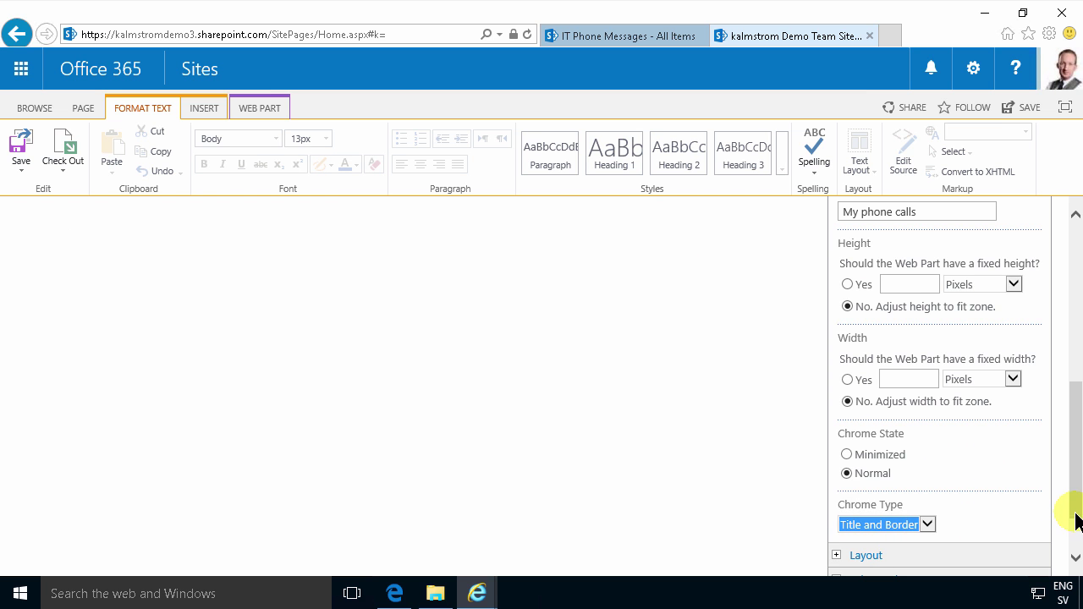
drag(1073, 519, 1077, 321)
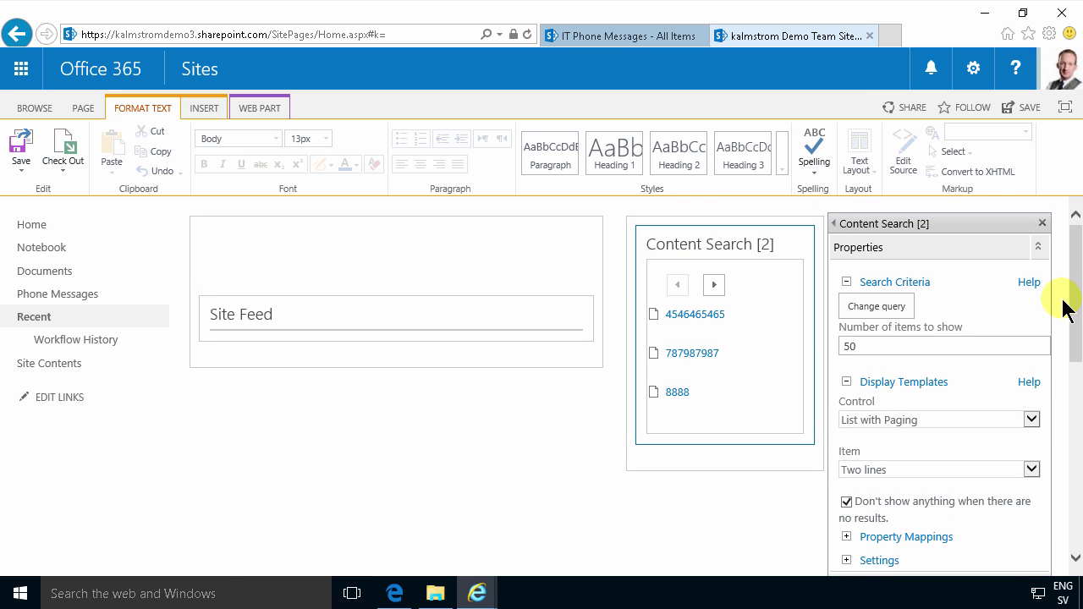
Step: Build a query for Items matching the Contoso Phone Message content type, without restricting by app
click(884, 306)
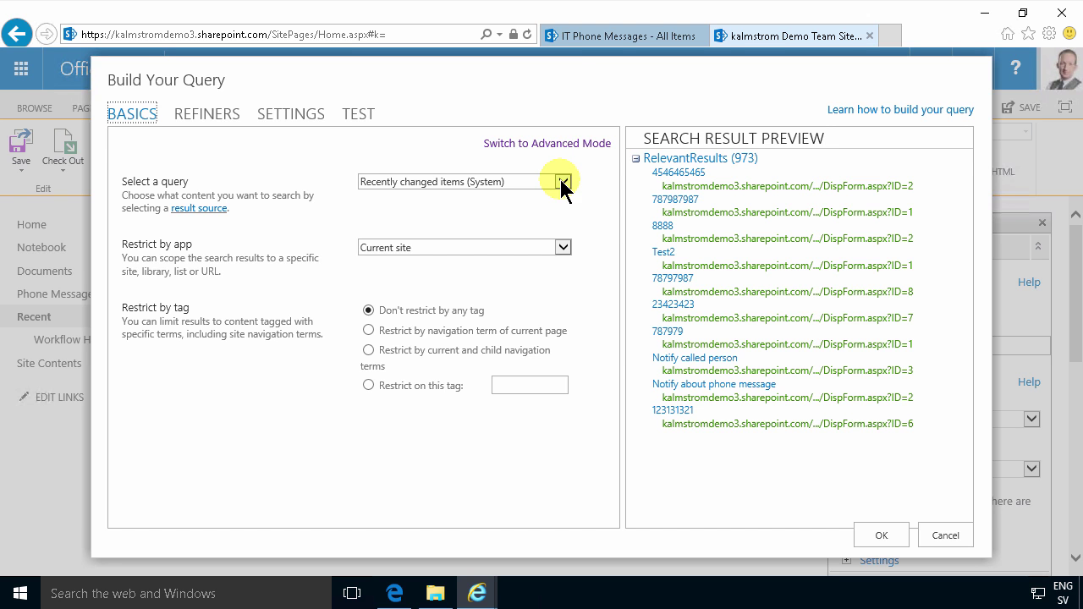
click(562, 183)
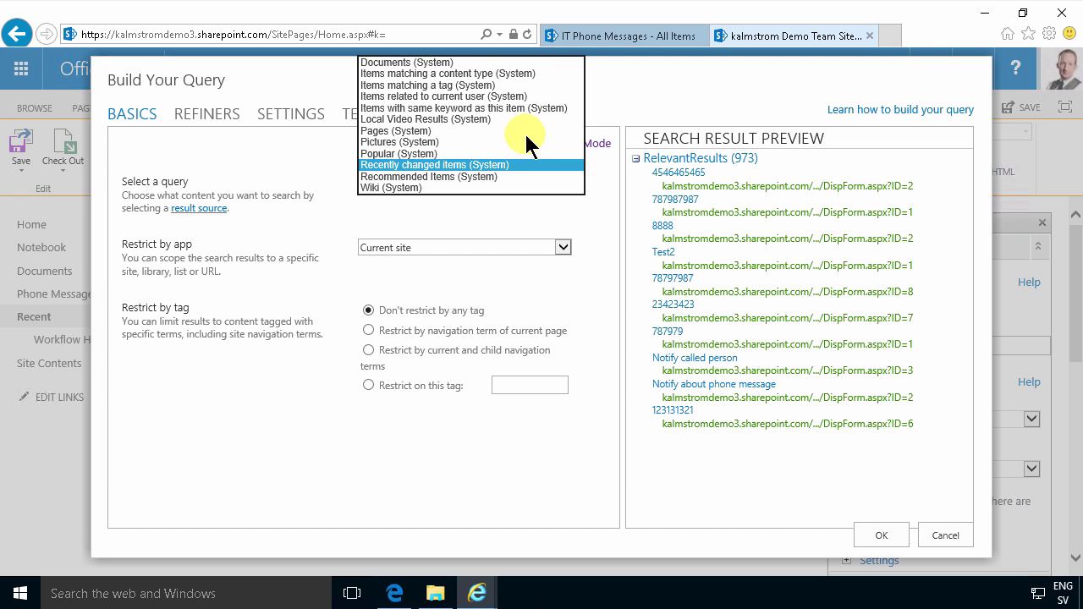
click(491, 74)
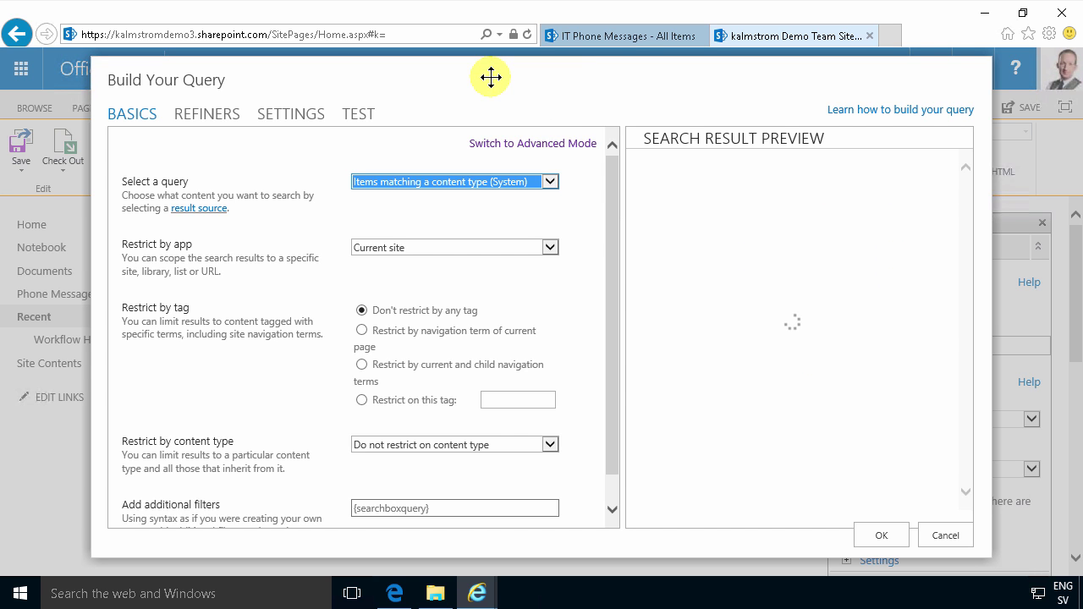
click(549, 247)
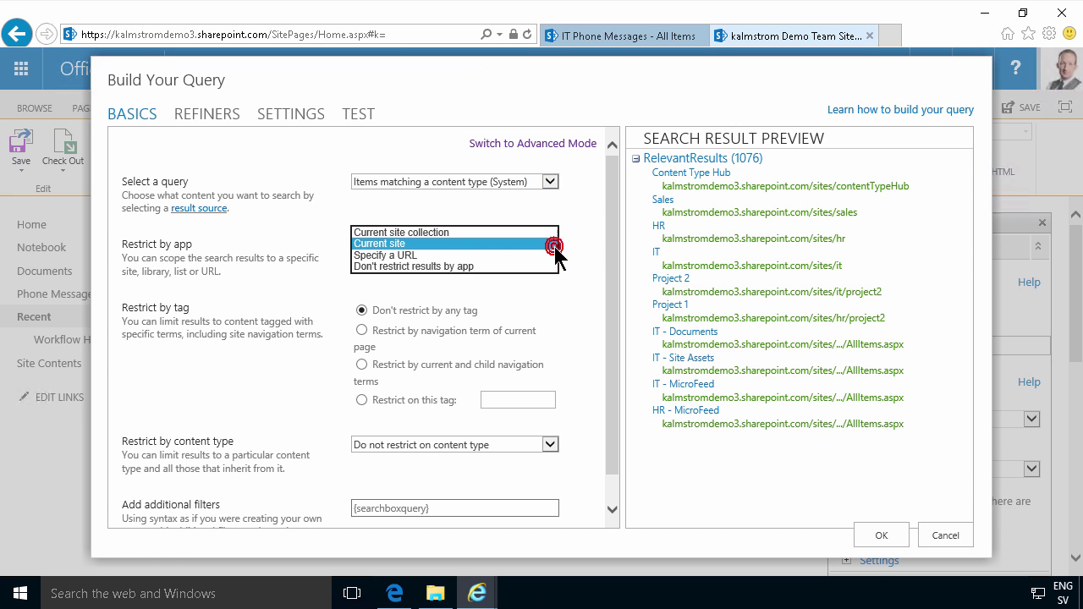
click(432, 266)
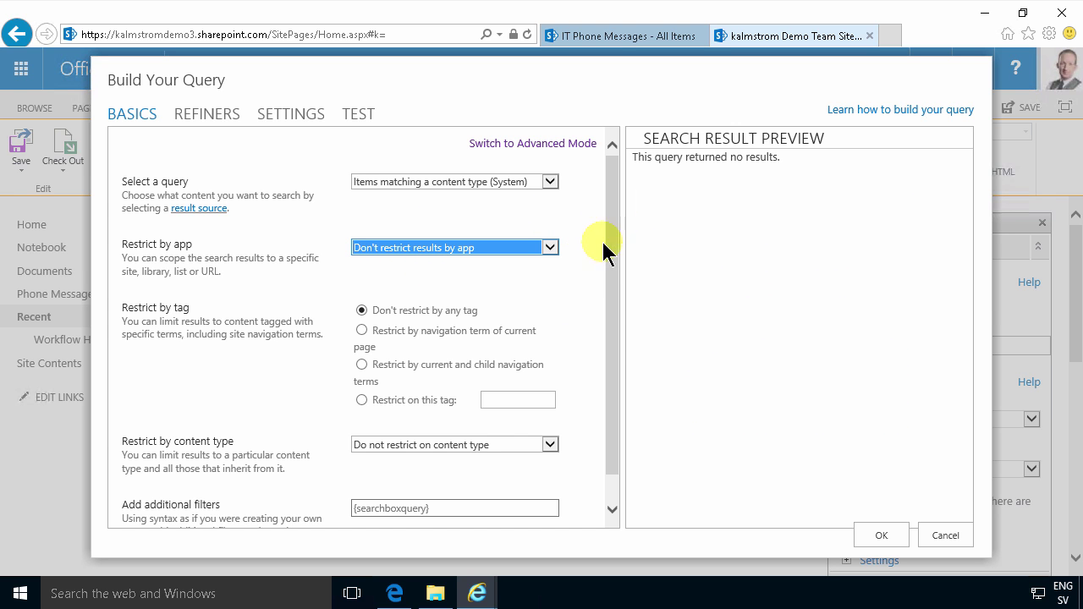
click(548, 445)
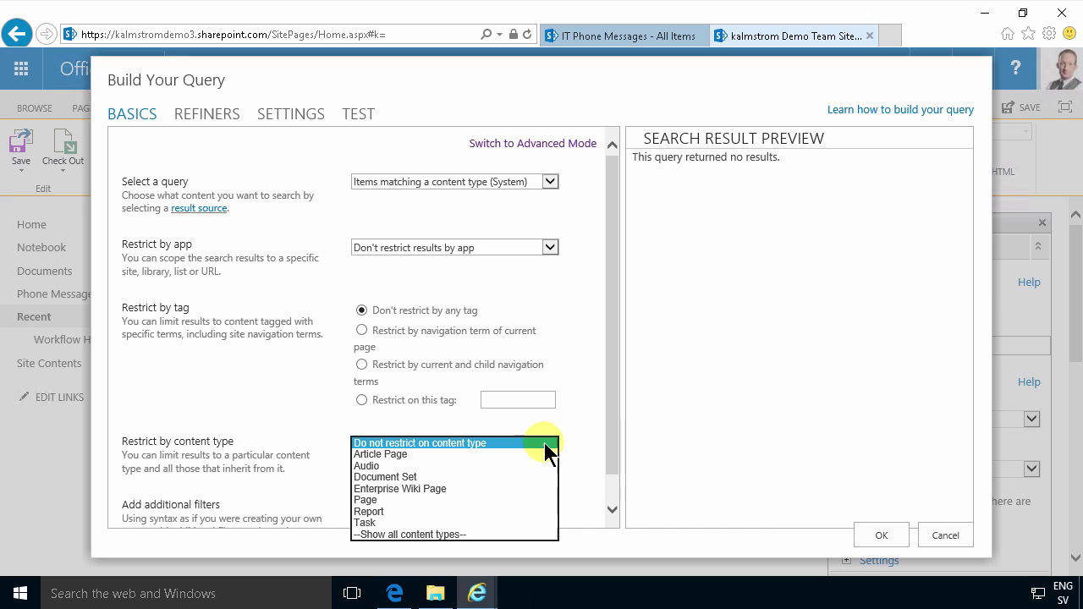
click(428, 534)
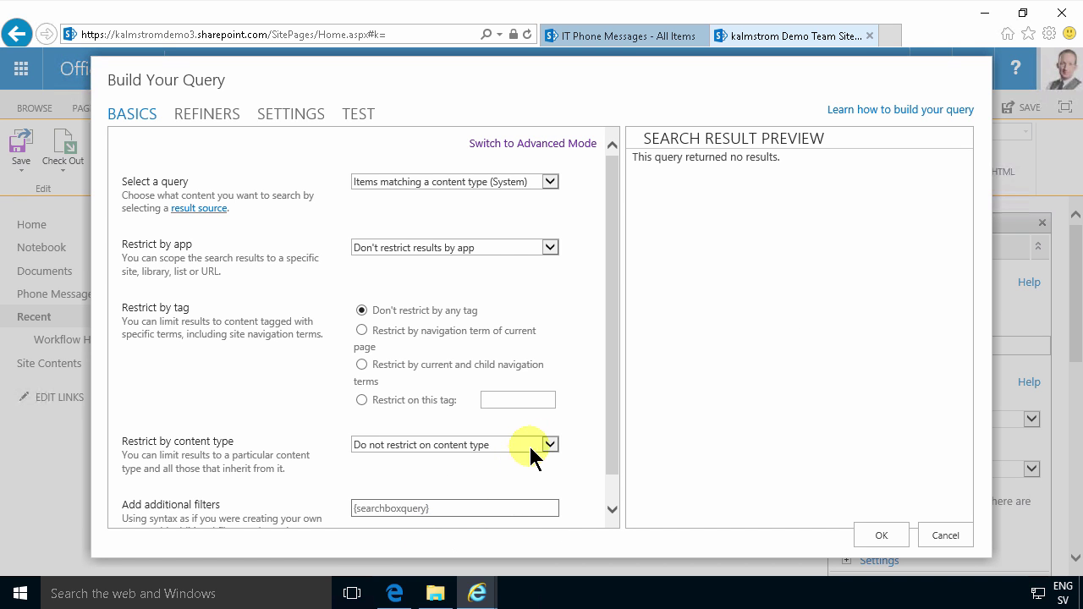
click(550, 445)
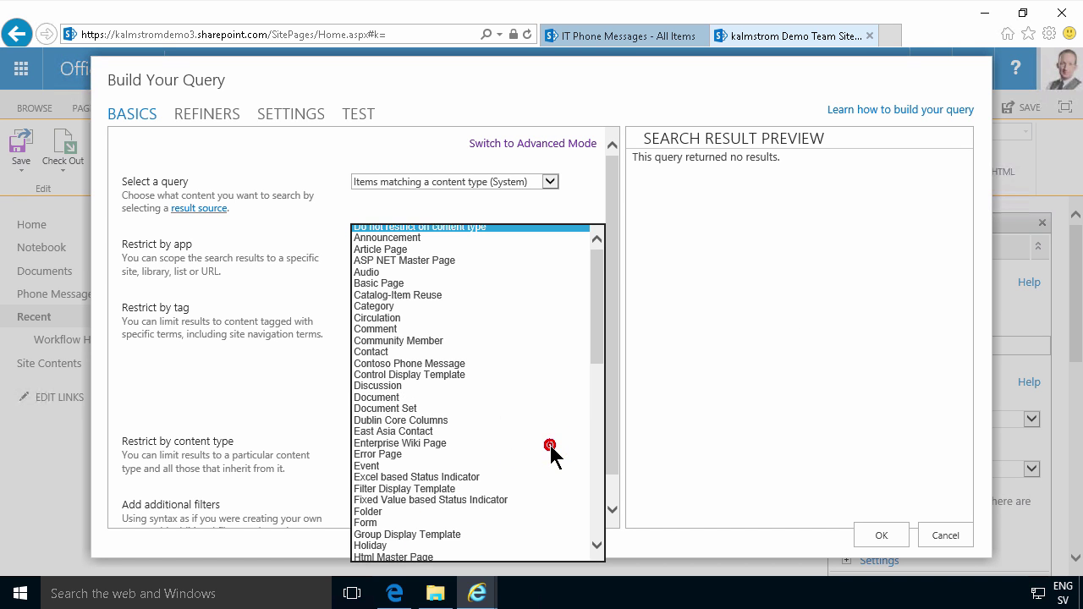
click(408, 364)
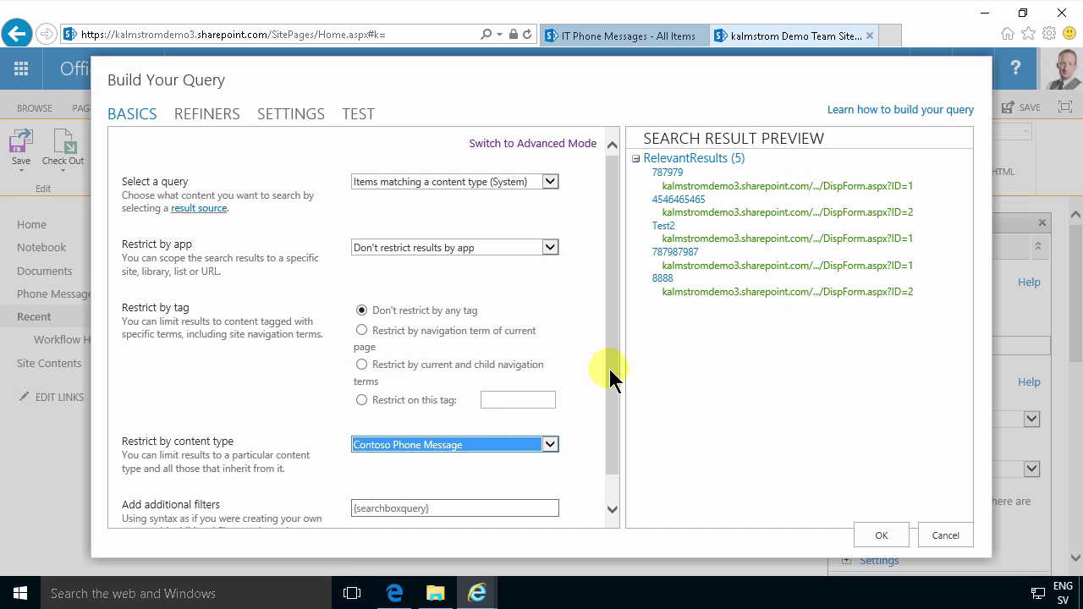
drag(610, 380, 609, 404)
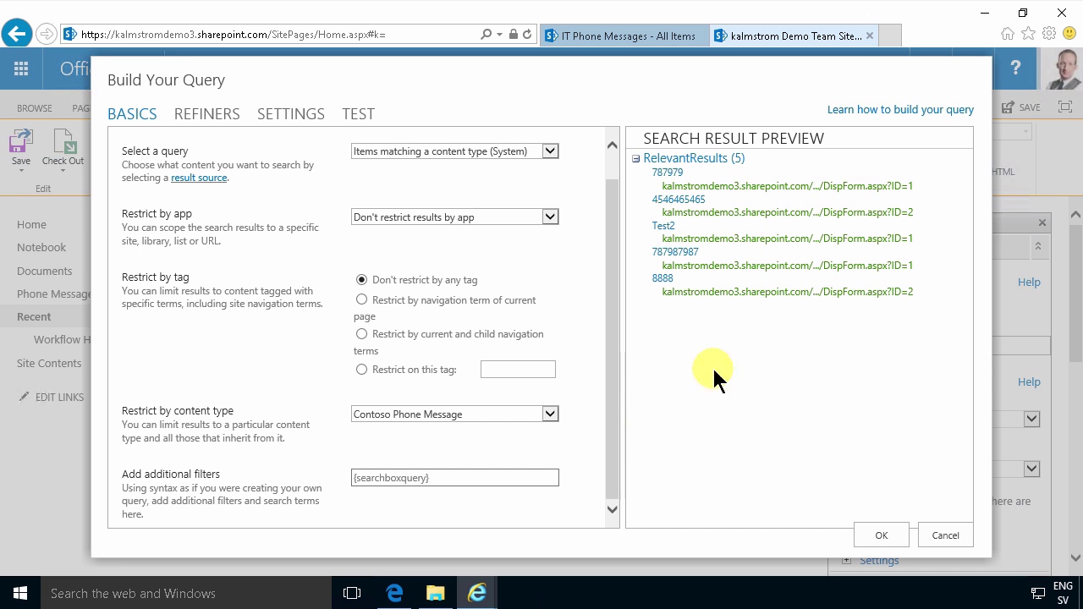
Step: In advanced mode, add a CalledOWSUSER filter matching the current user's name and test the query
click(608, 166)
click(554, 149)
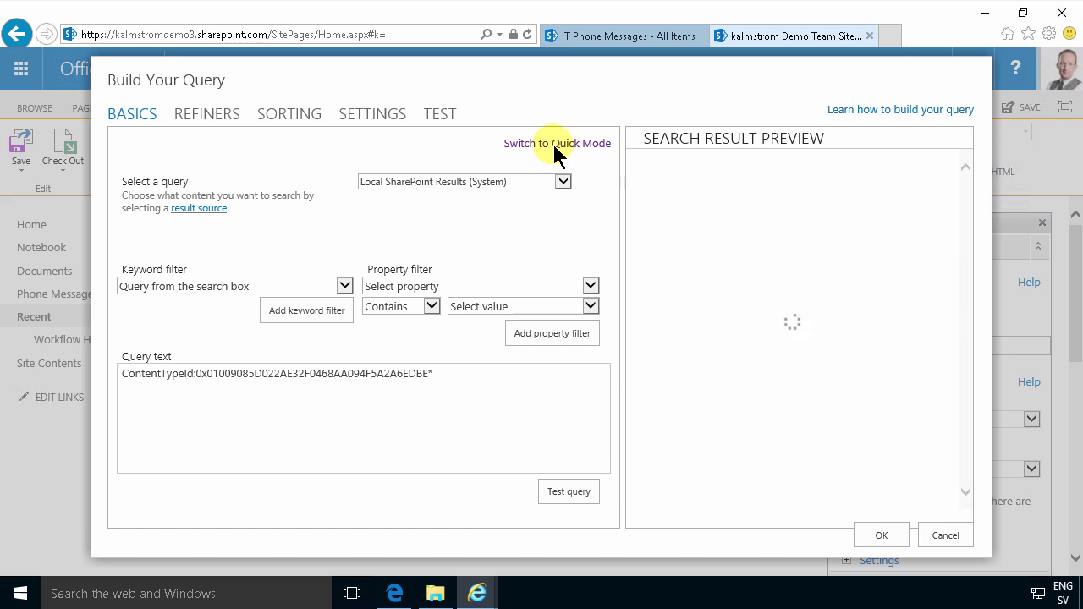
click(443, 280)
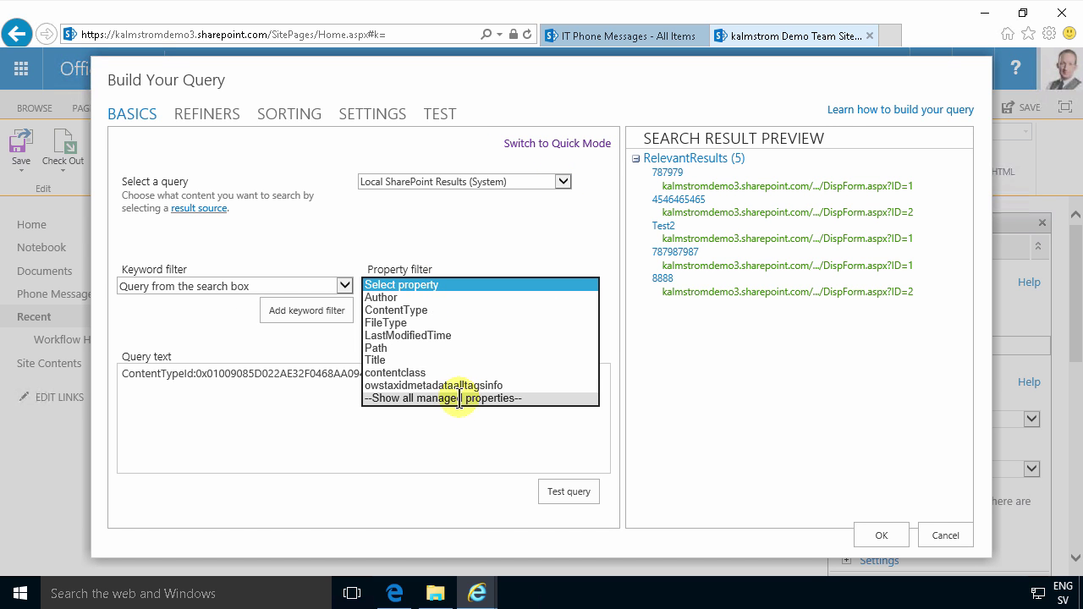
click(458, 399)
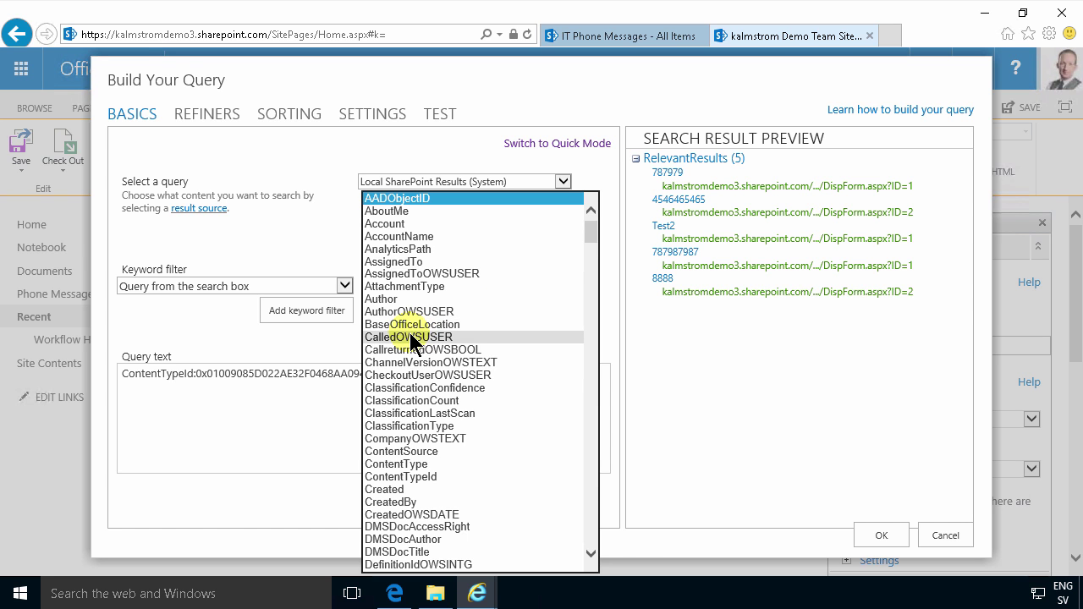
click(413, 338)
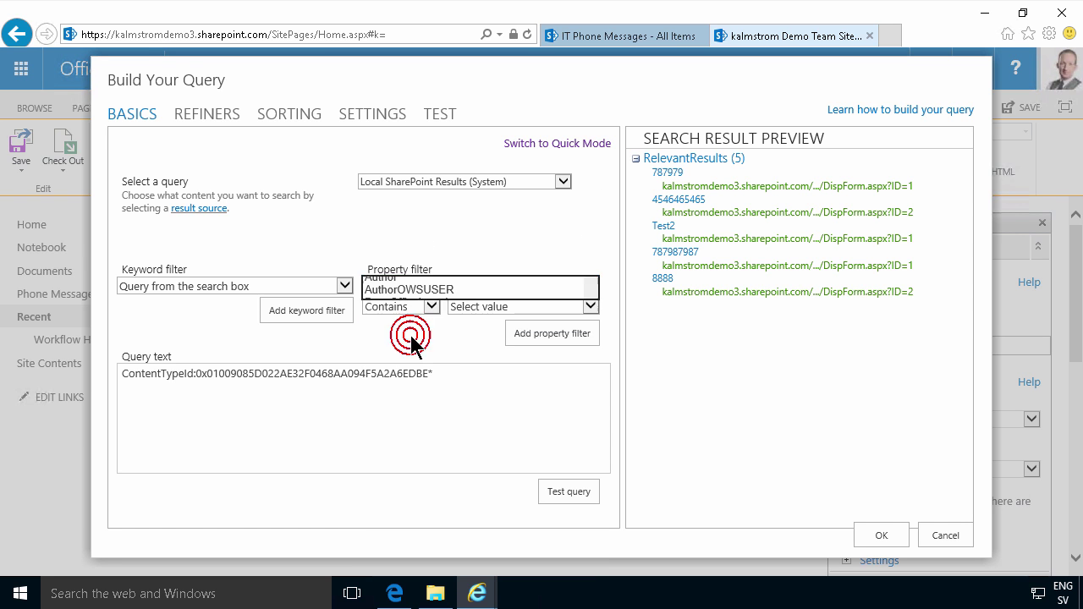
click(479, 309)
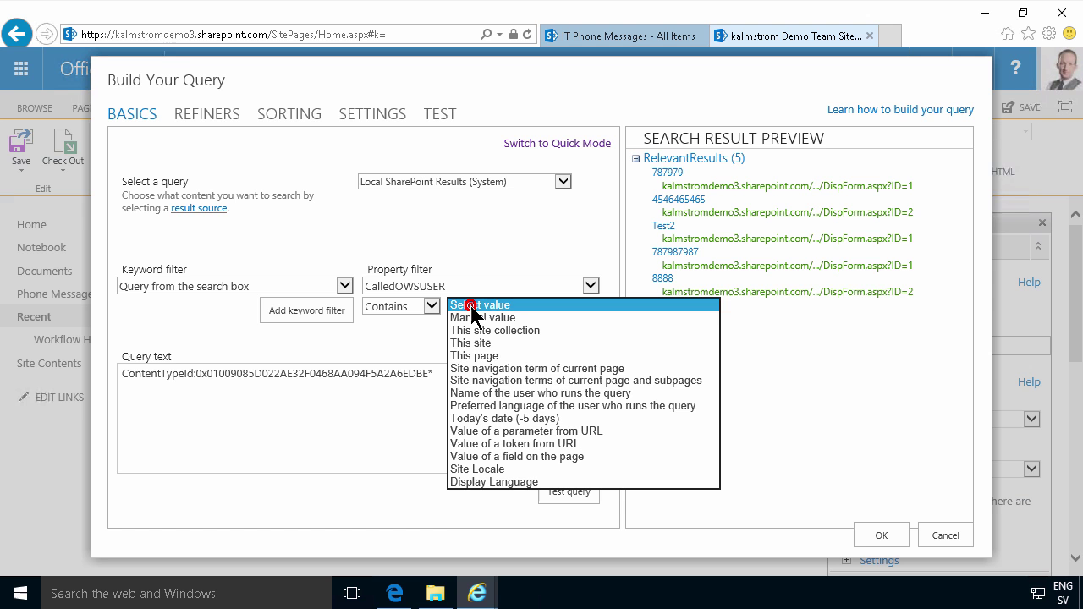
click(511, 394)
click(552, 334)
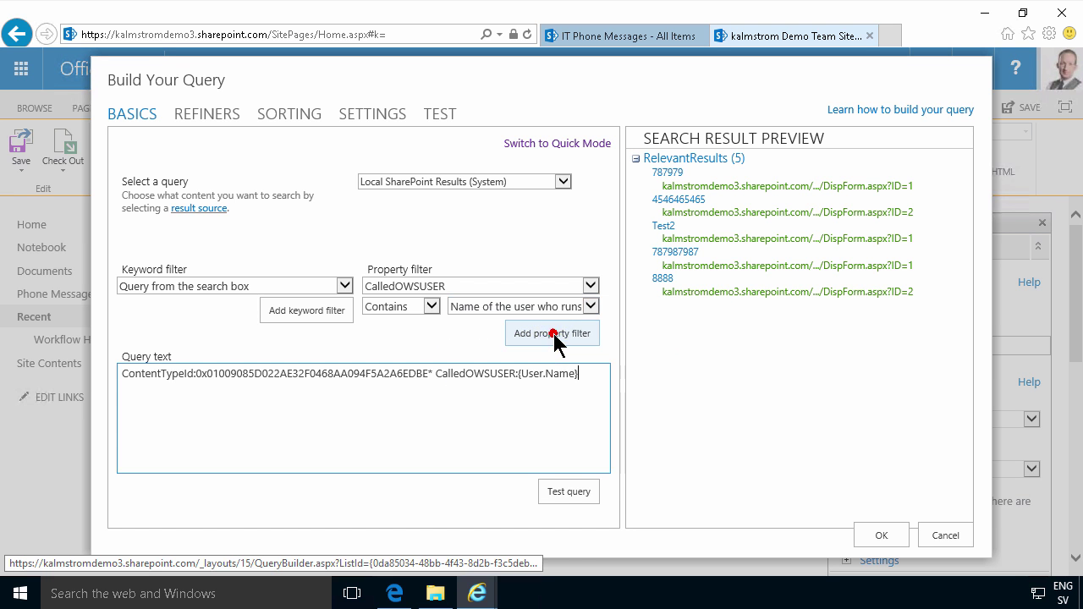
click(571, 491)
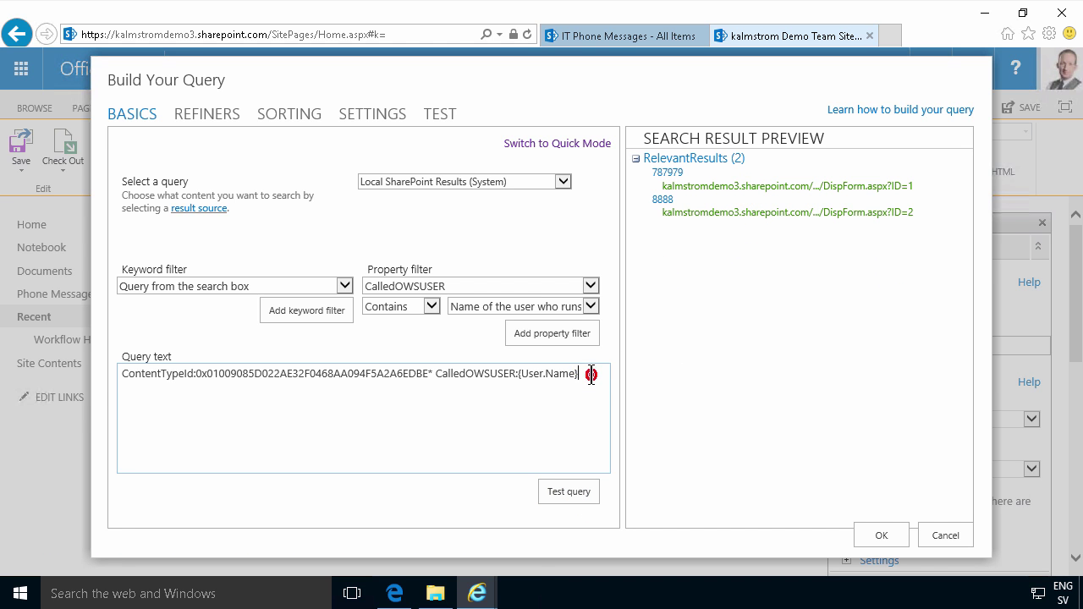
Step: Add a CallreturnedOWSBOOL not-equals 'Yes' filter, test the query and accept it with OK
click(556, 286)
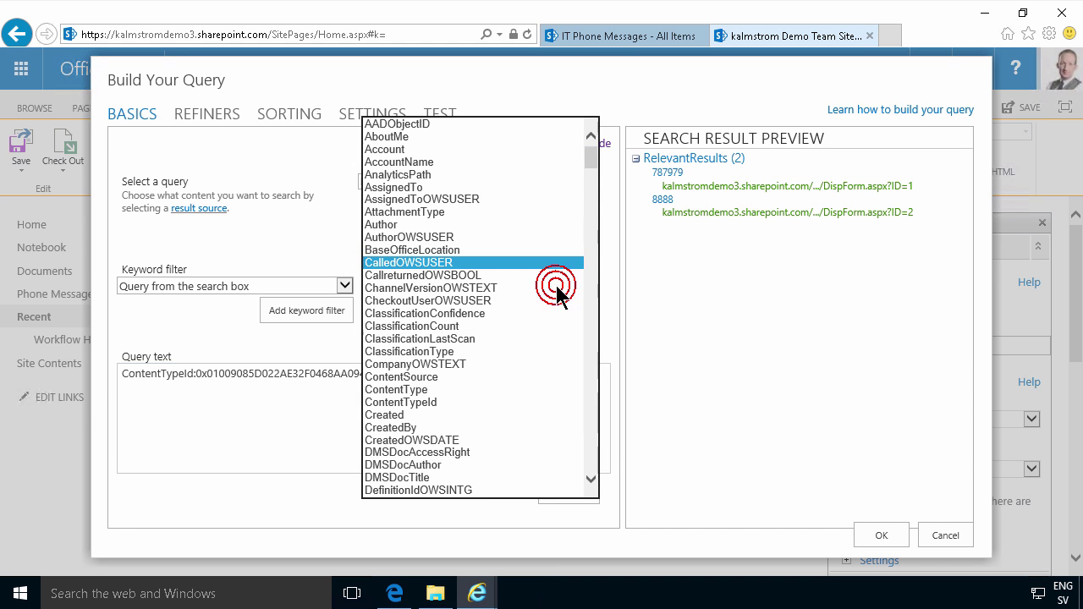
click(464, 275)
click(431, 307)
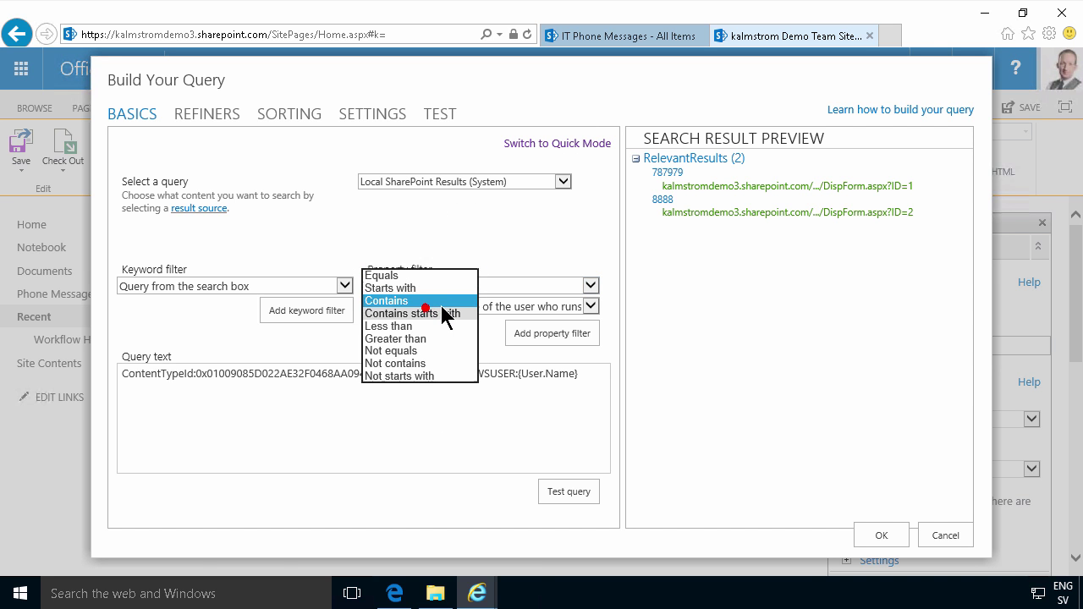
click(409, 350)
click(533, 306)
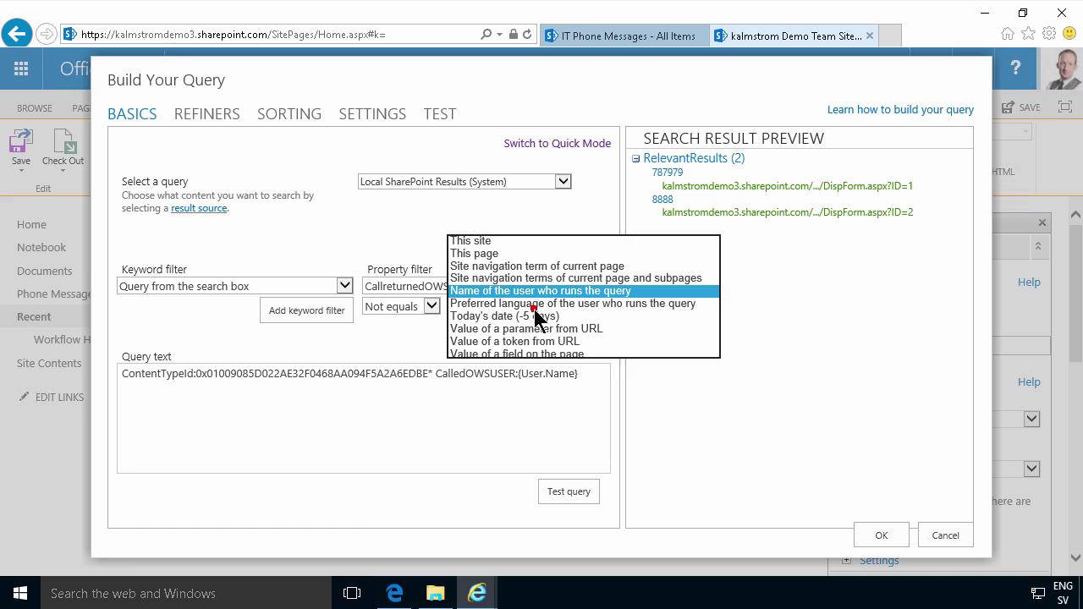
click(488, 216)
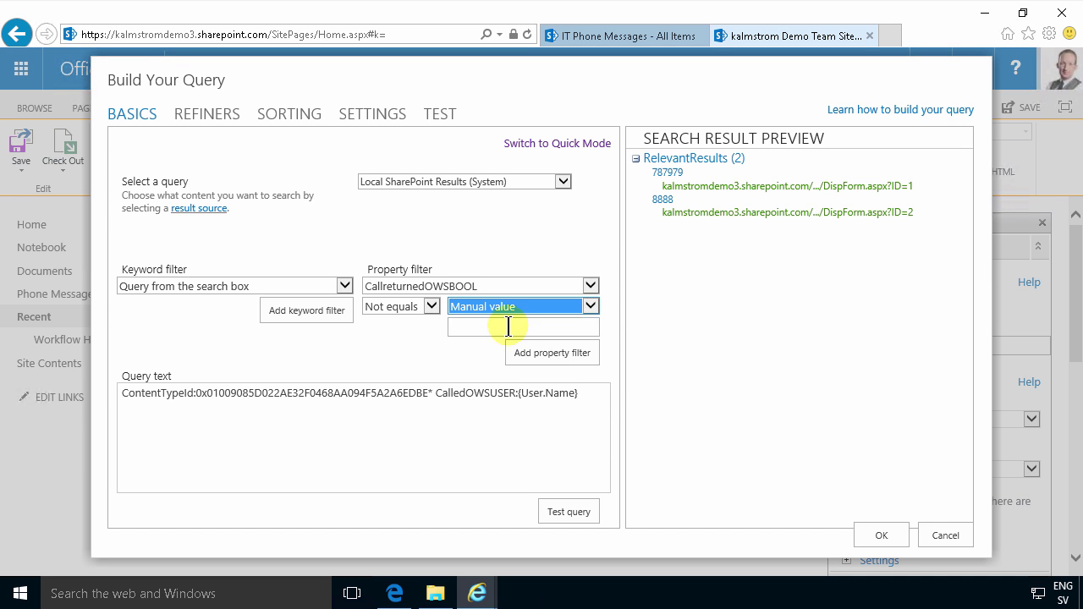
text(Ye)
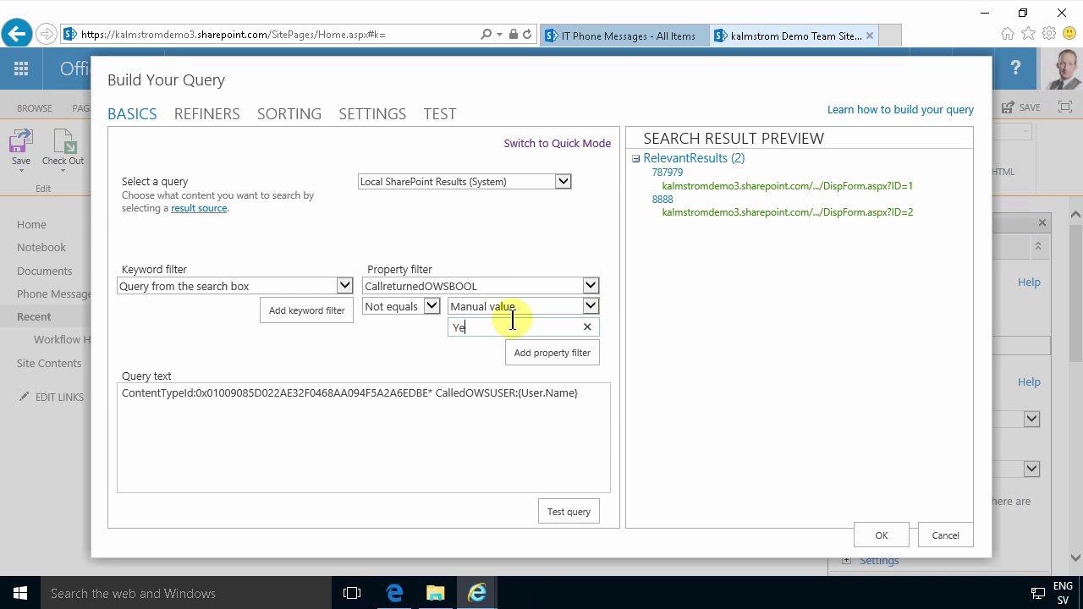
text(s)
click(575, 355)
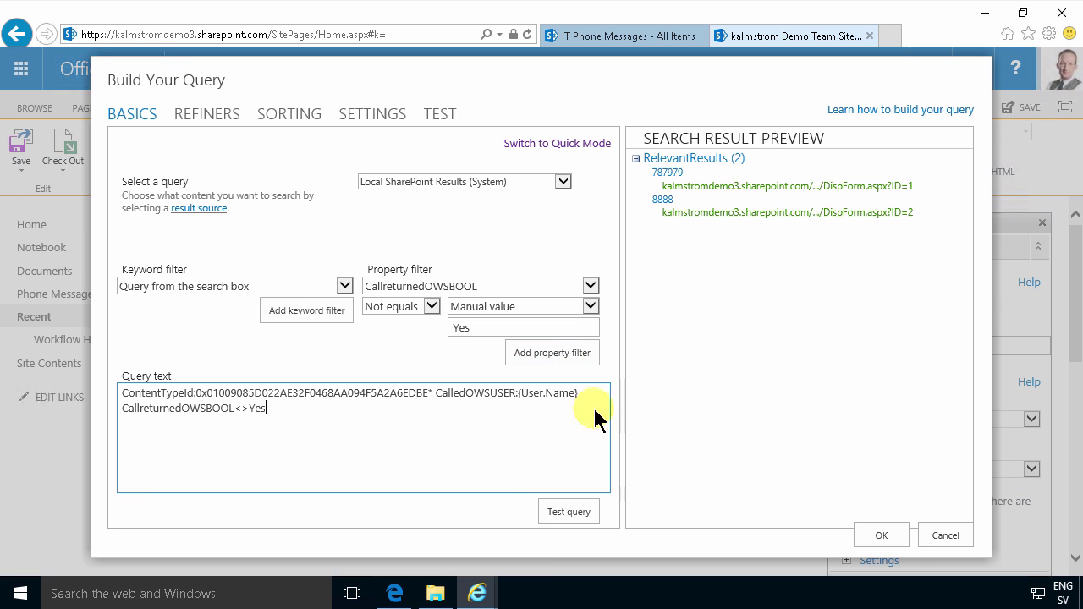
click(582, 513)
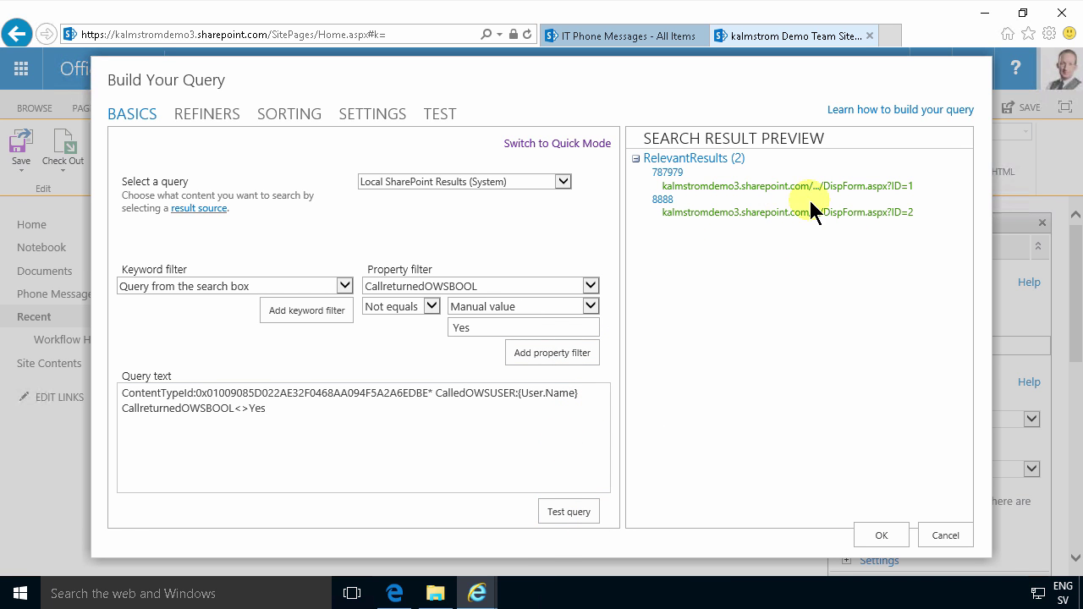
click(894, 537)
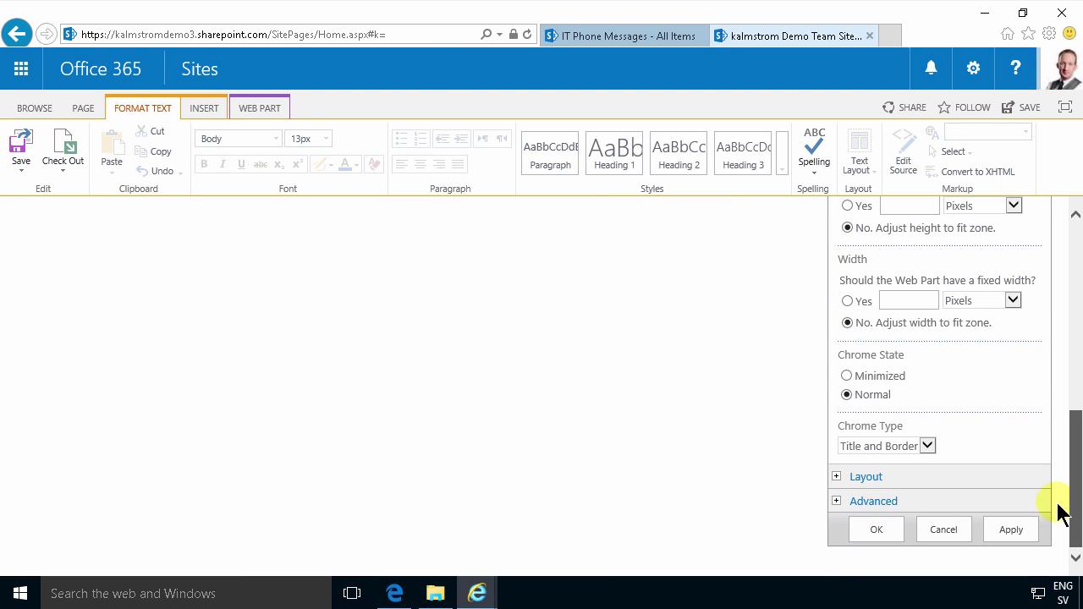
Step: Apply the new query to the web part and expand the Property Mappings options
click(998, 525)
click(1074, 237)
click(1074, 237)
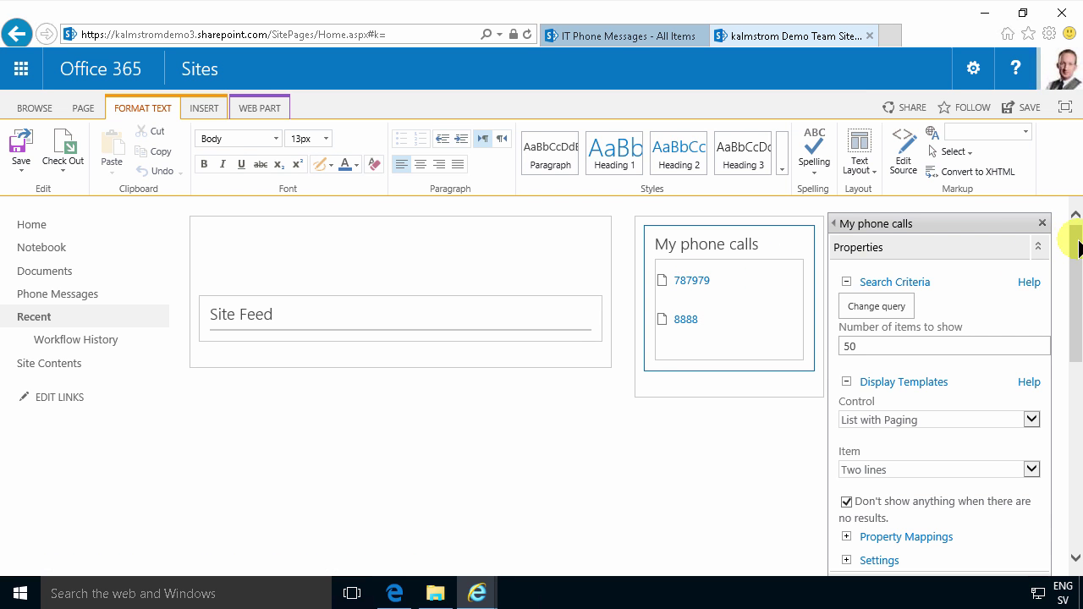
drag(1075, 250, 1078, 322)
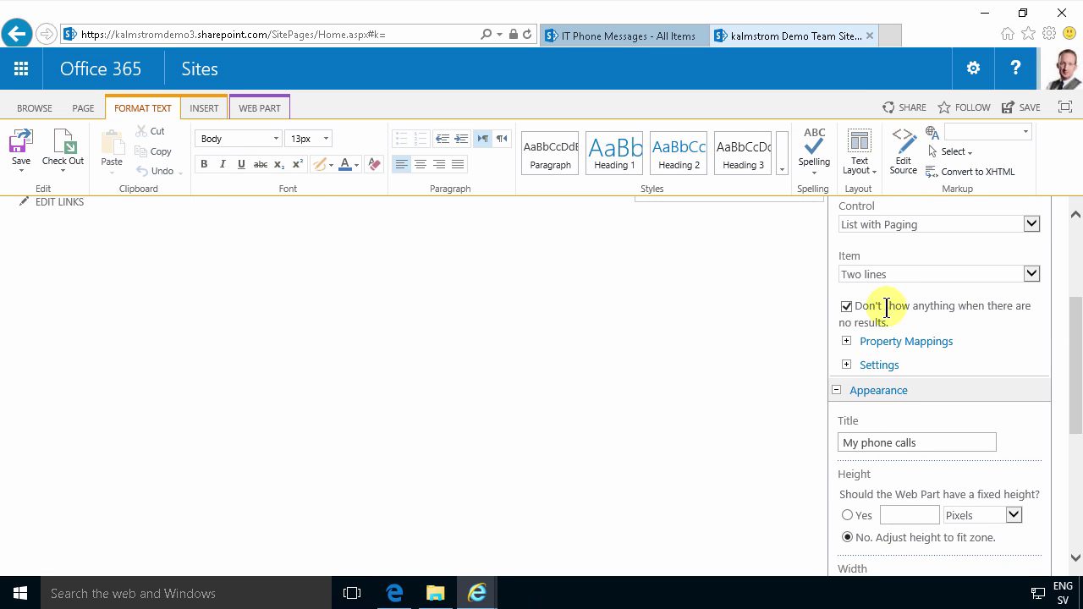
click(846, 341)
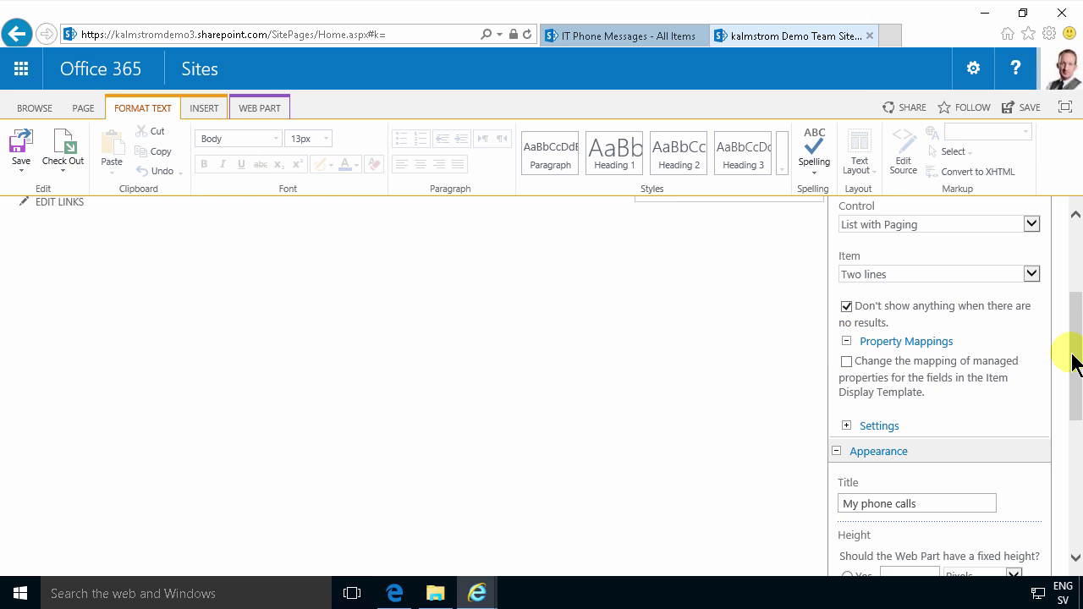
drag(1075, 363, 1080, 291)
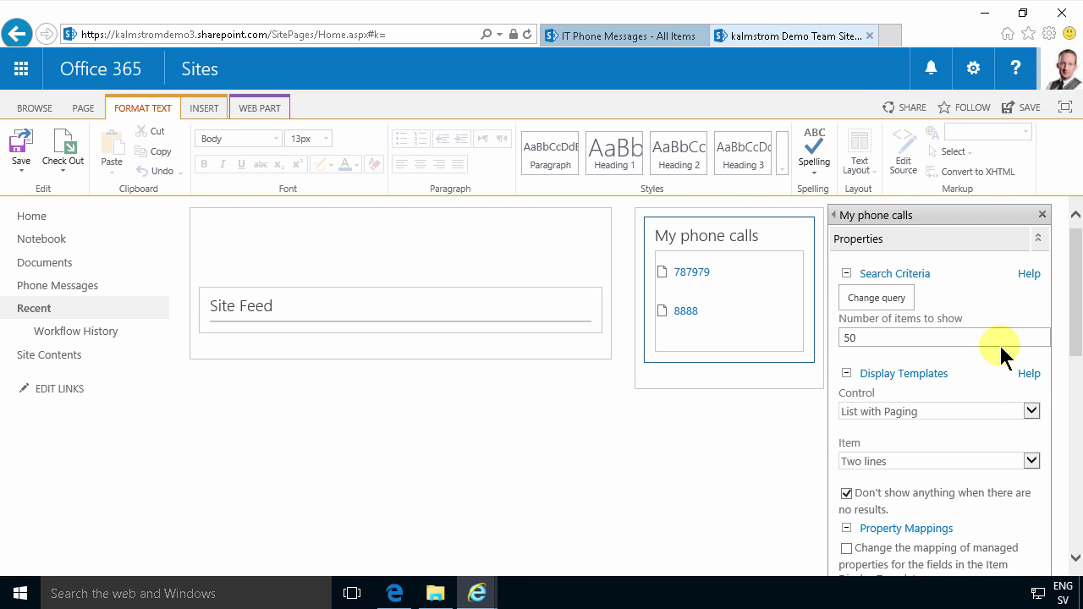
drag(1076, 304, 1065, 382)
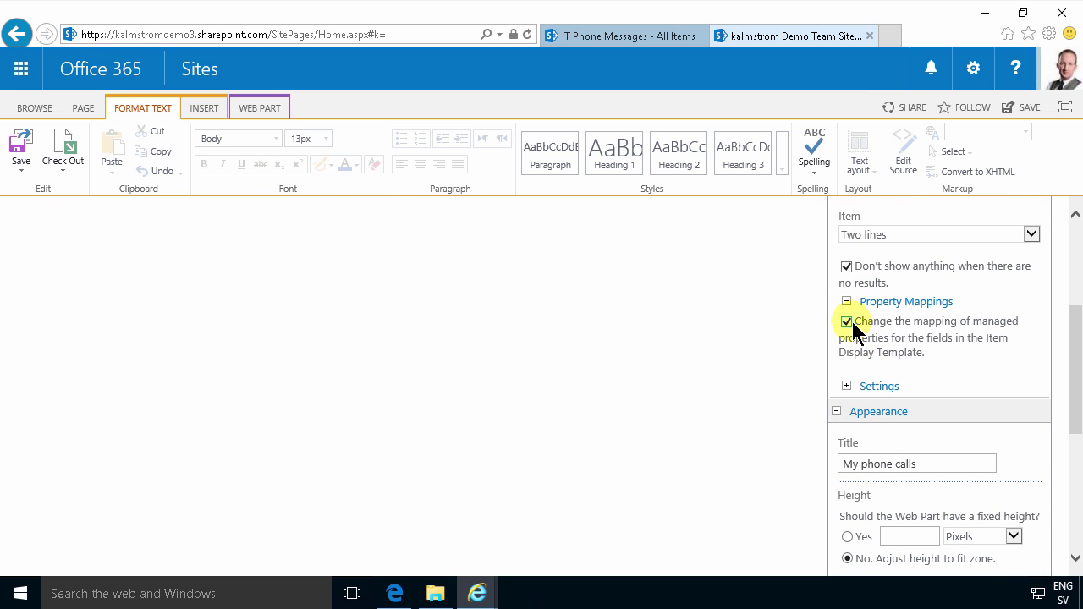
Step: Enable custom property mappings and map Line 2 to NameofcallerOWSTEXT
click(847, 321)
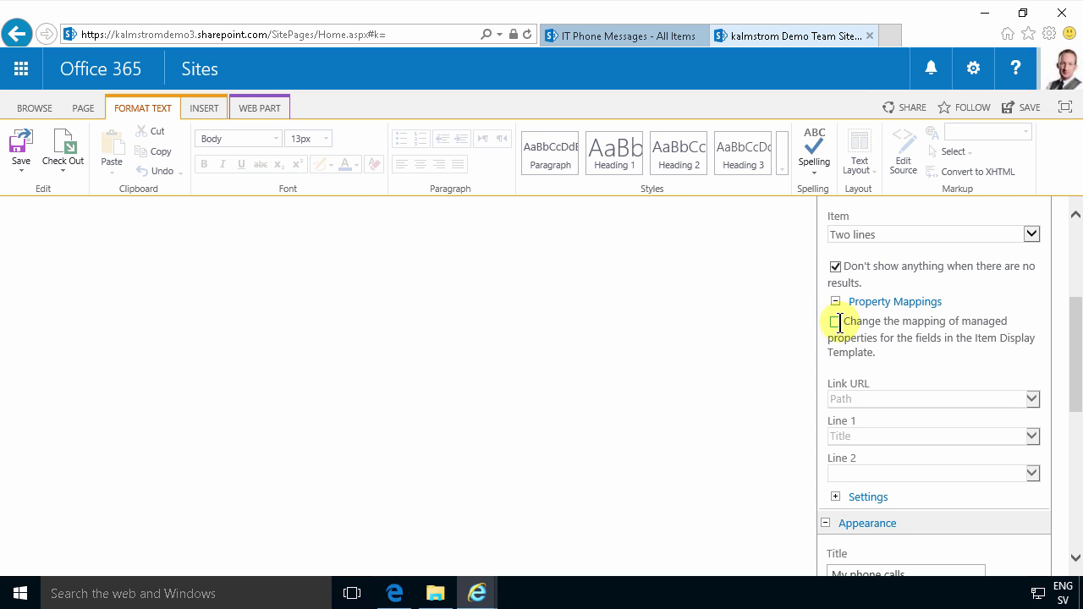
click(835, 321)
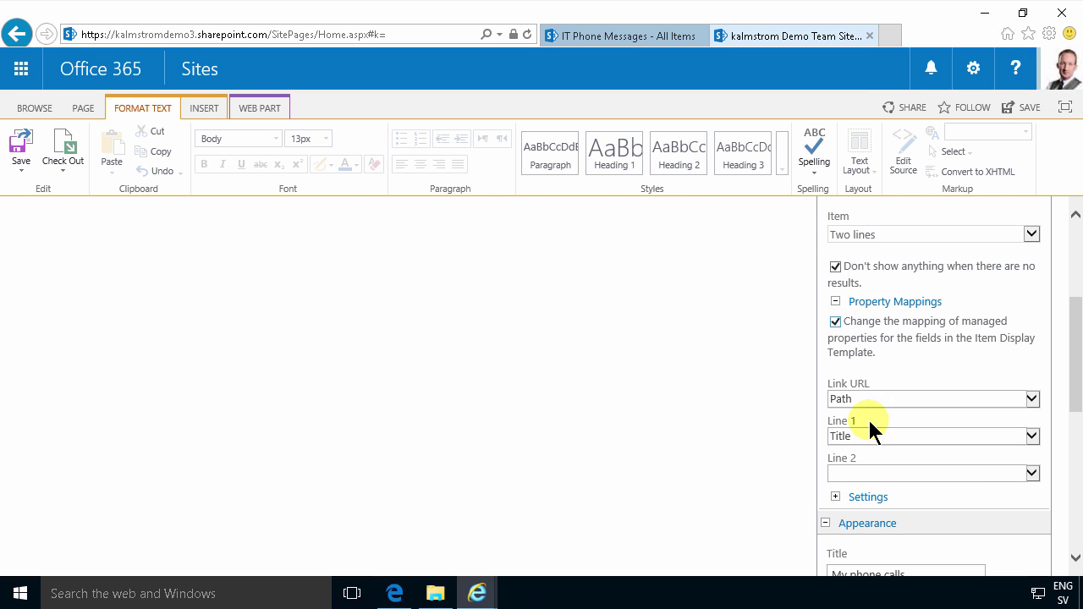
click(1032, 474)
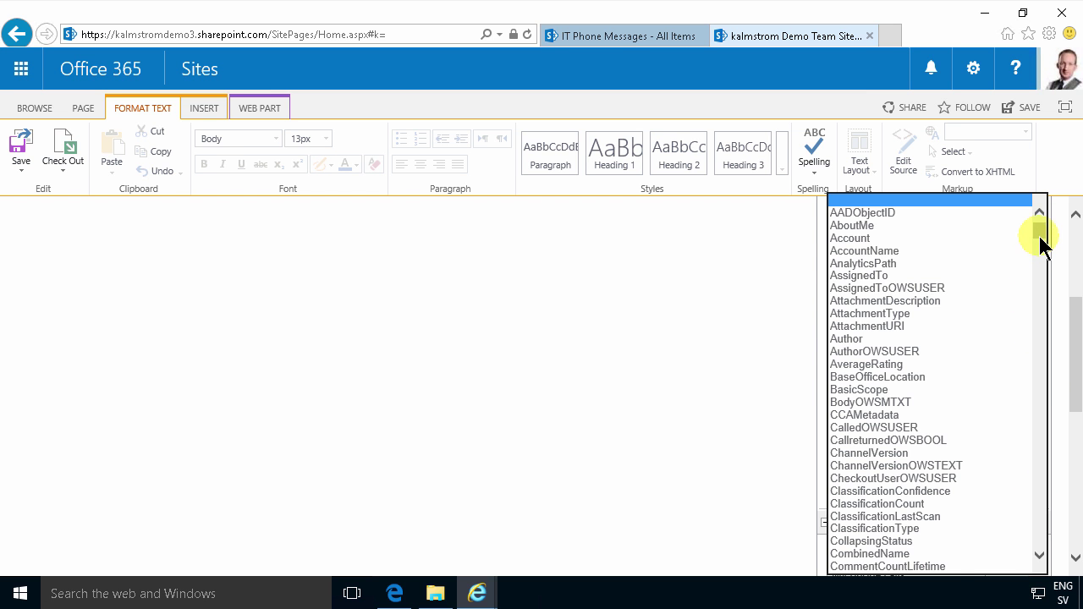
drag(1039, 227, 1054, 302)
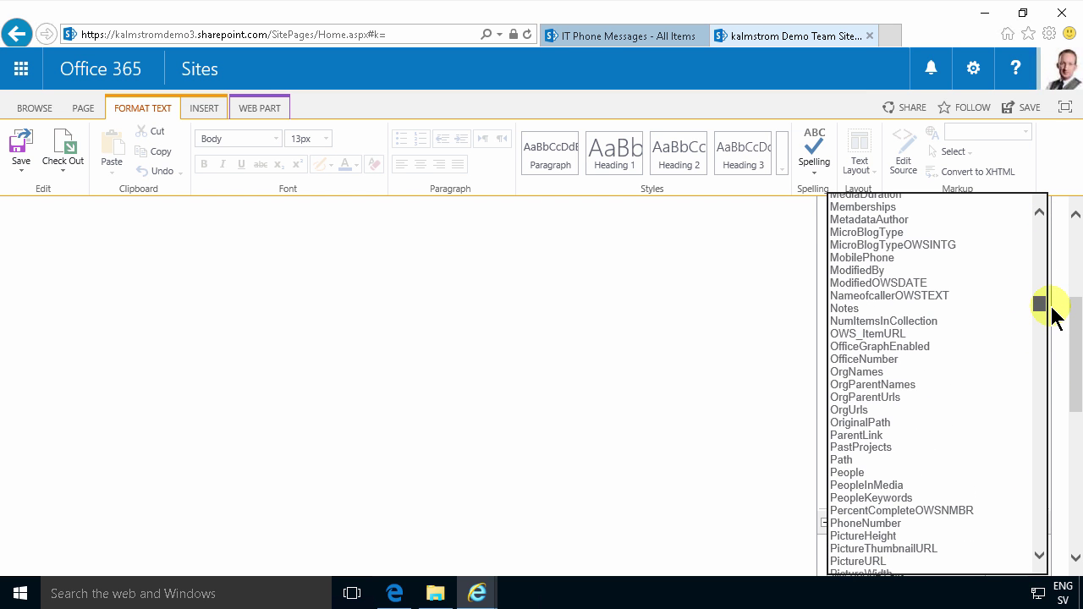
click(906, 290)
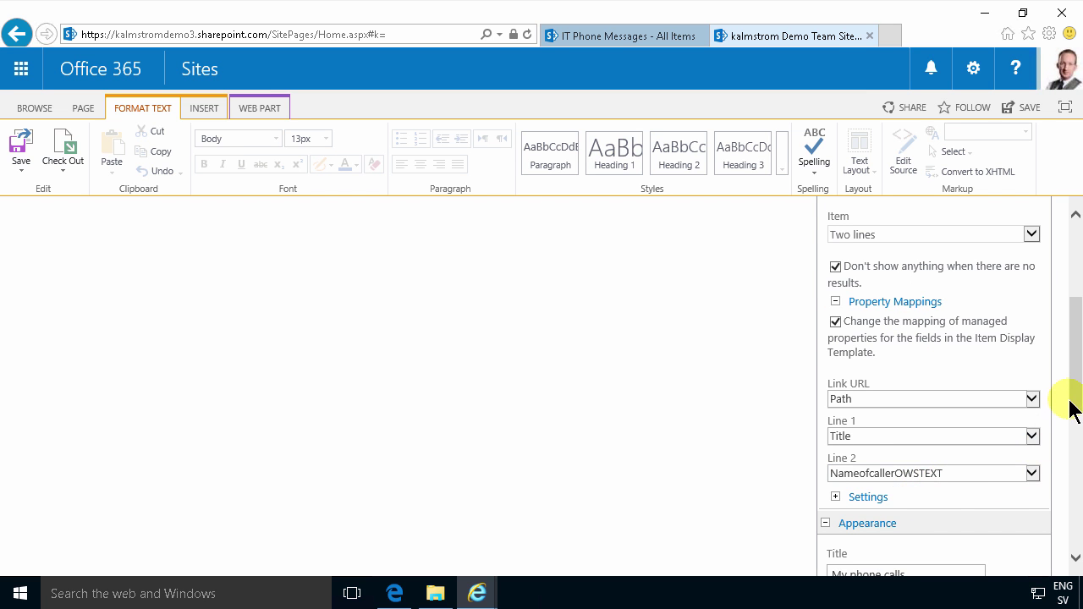
drag(1076, 403, 1073, 556)
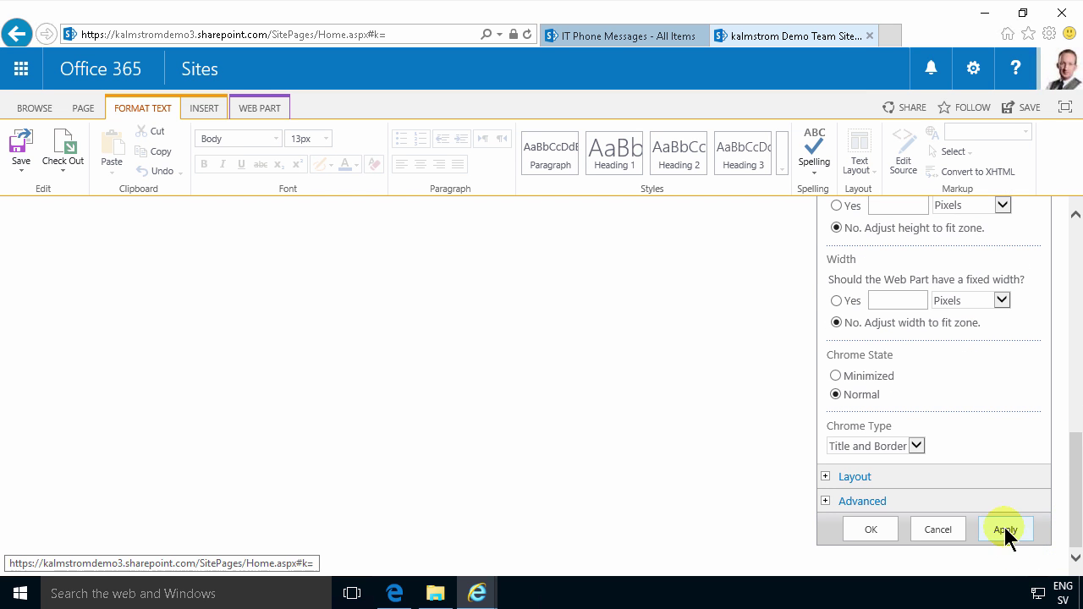
drag(1073, 508, 1078, 290)
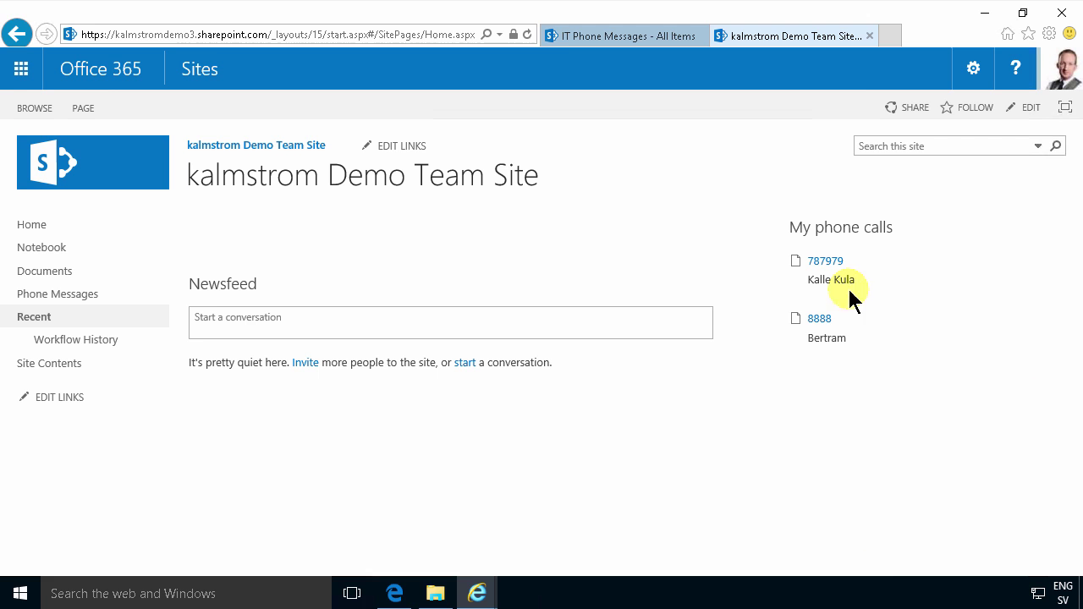
Step: In the Edge browser signed in as another user, go to Sites from the Office 365 app launcher
click(389, 595)
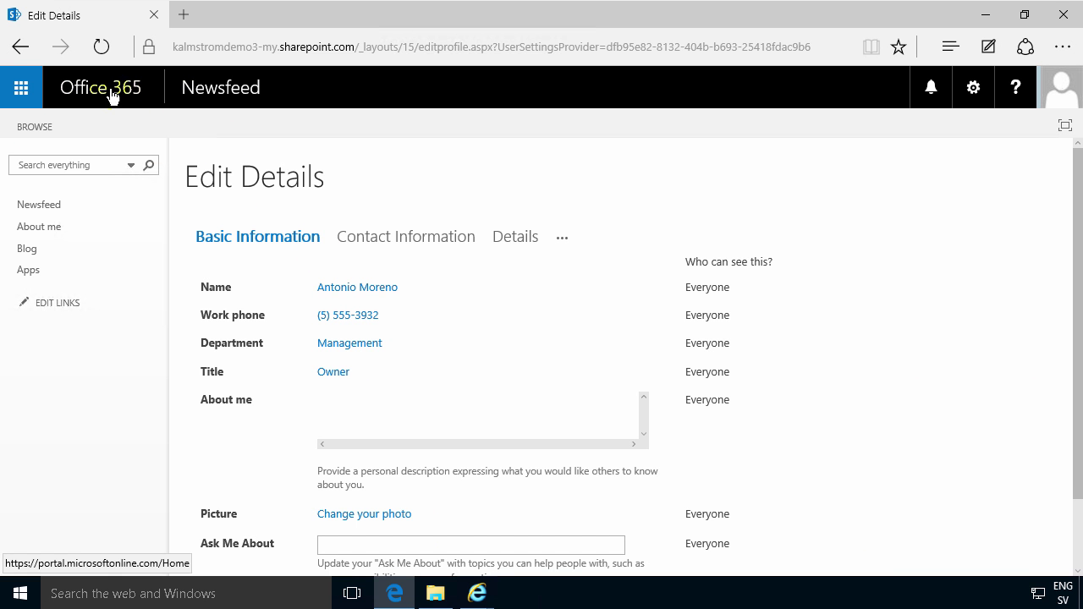
click(25, 88)
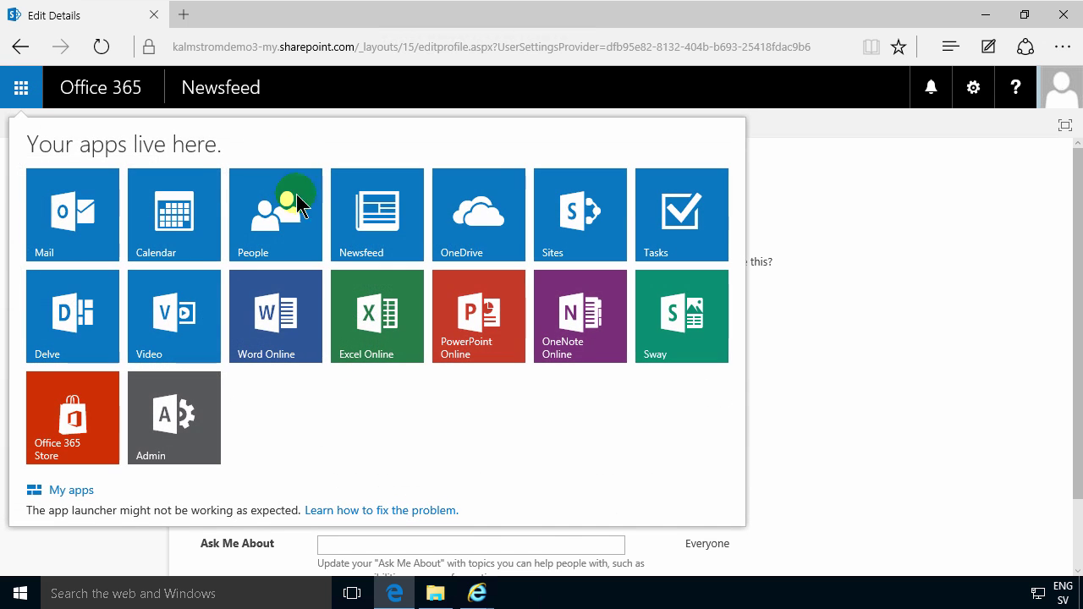
click(568, 225)
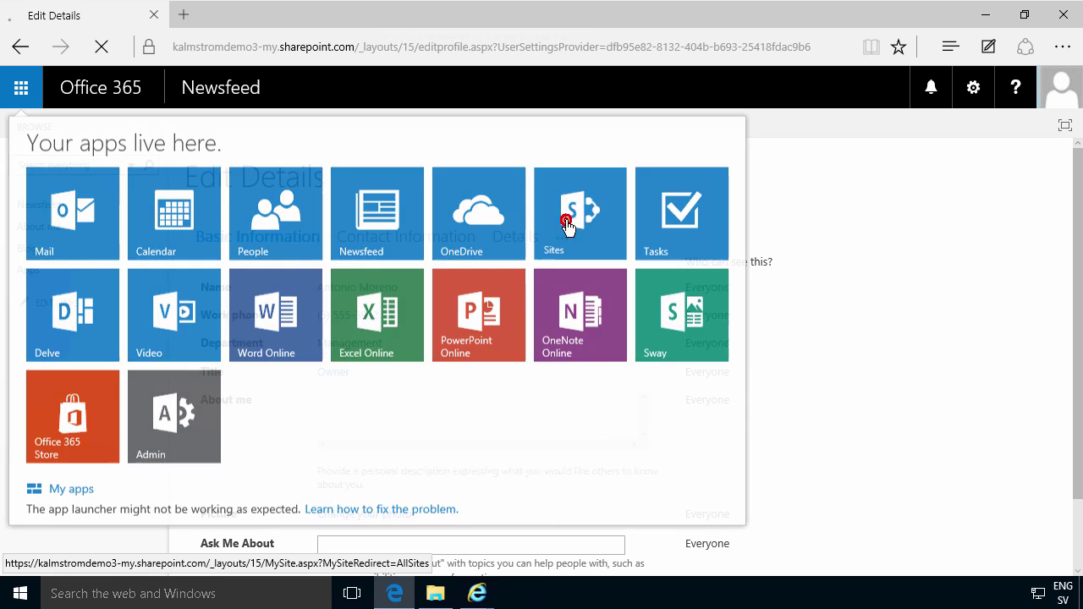